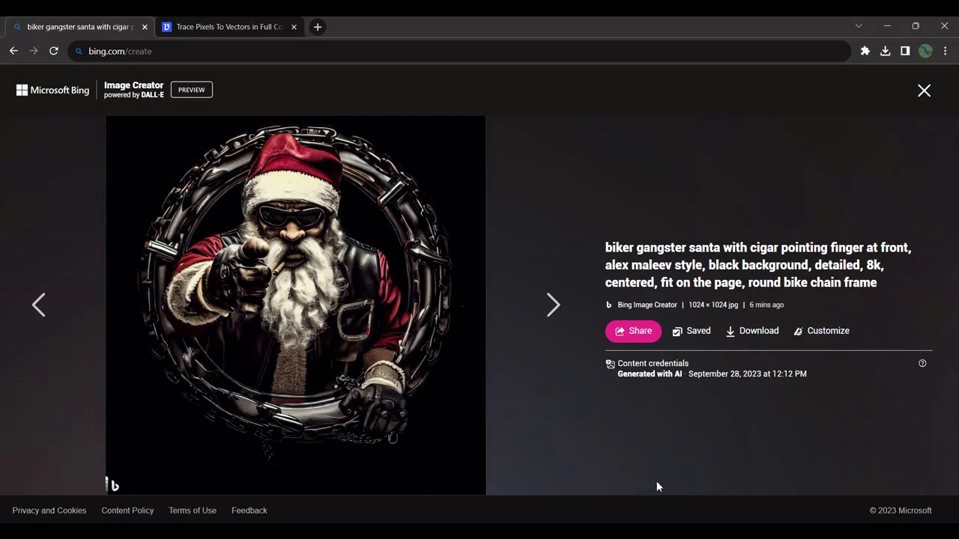
# Step: Review the Bing image prompt's style, background and centred-layout phrases
pyautogui.click(159, 54)
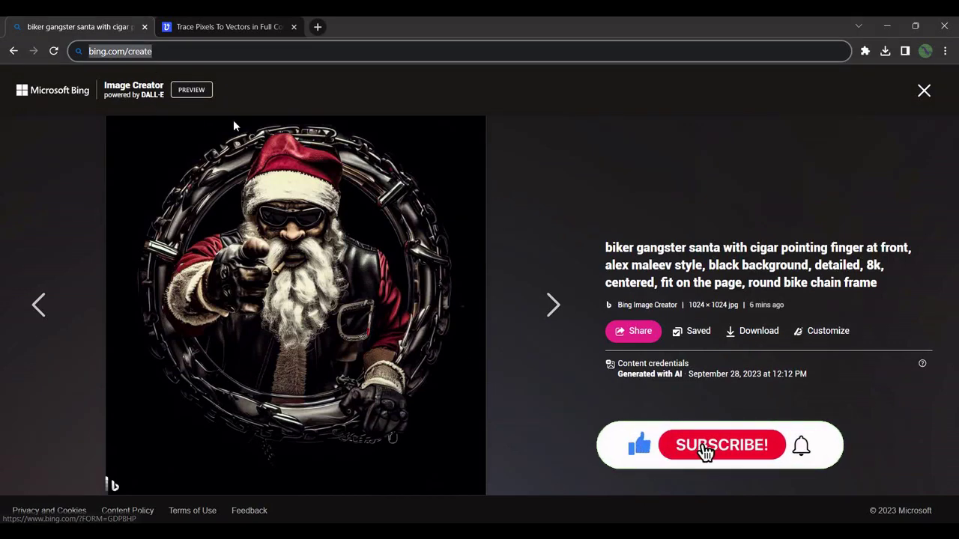
pyautogui.moveTo(606, 248); pyautogui.dragTo(851, 253)
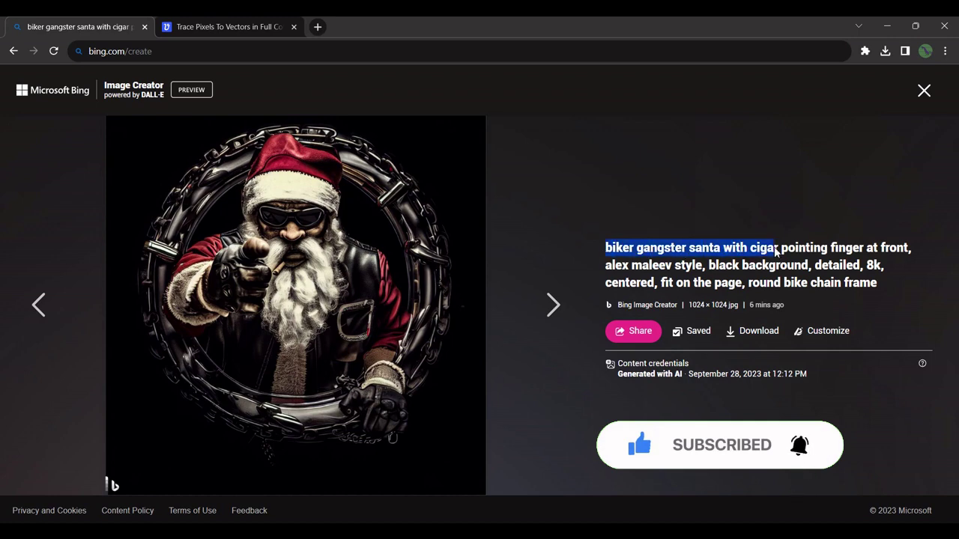
pyautogui.moveTo(850, 252)
pyautogui.mouseDown()
pyautogui.moveTo(607, 264)
pyautogui.moveTo(874, 277)
pyautogui.mouseUp()
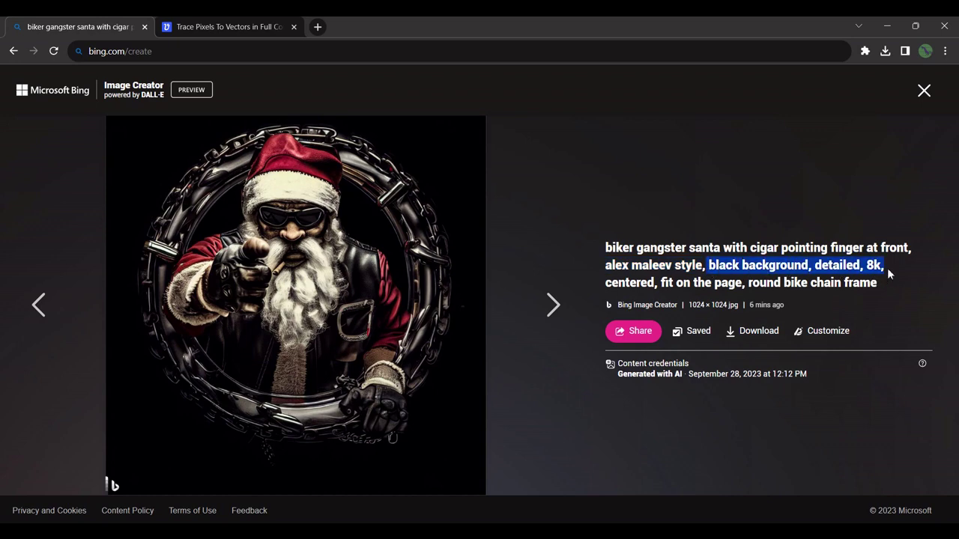
pyautogui.moveTo(602, 284); pyautogui.dragTo(880, 291)
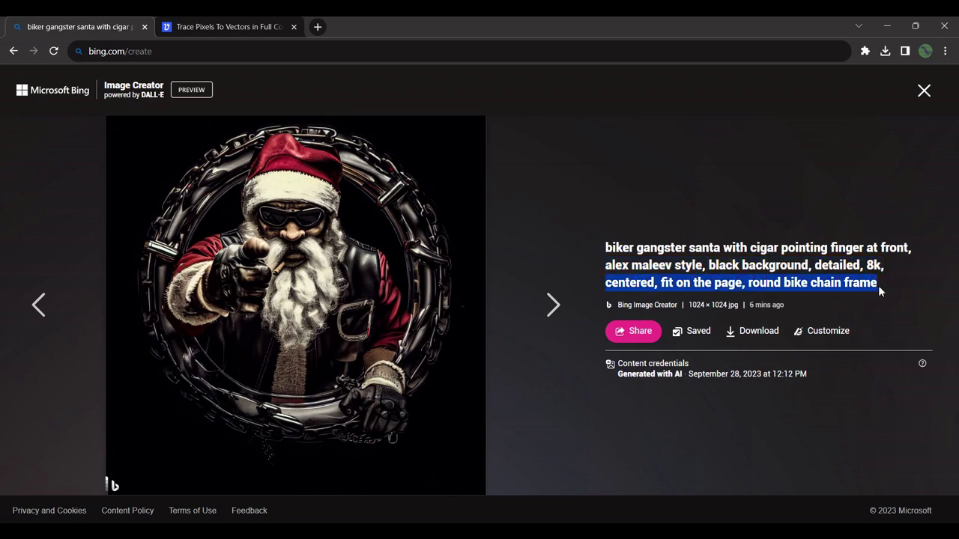
pyautogui.click(710, 414)
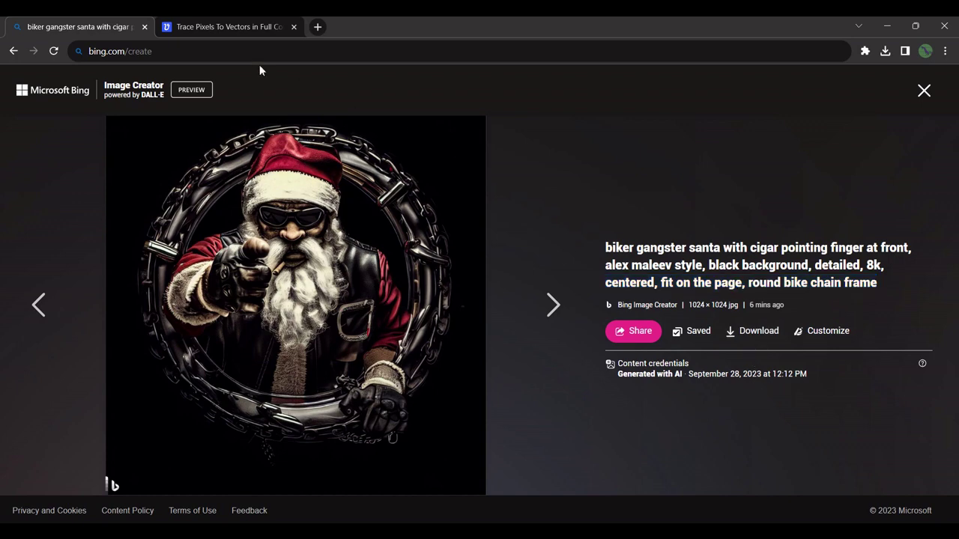
# Step: Download the generated Santa image and paste it into Vectorizer.AI for vectorizing
pyautogui.click(749, 332)
pyautogui.click(247, 28)
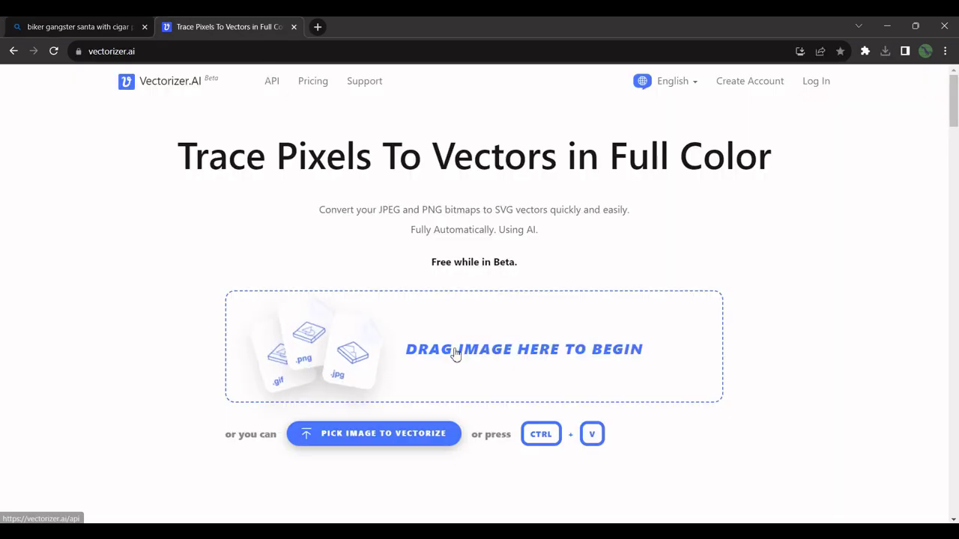
pyautogui.click(194, 51)
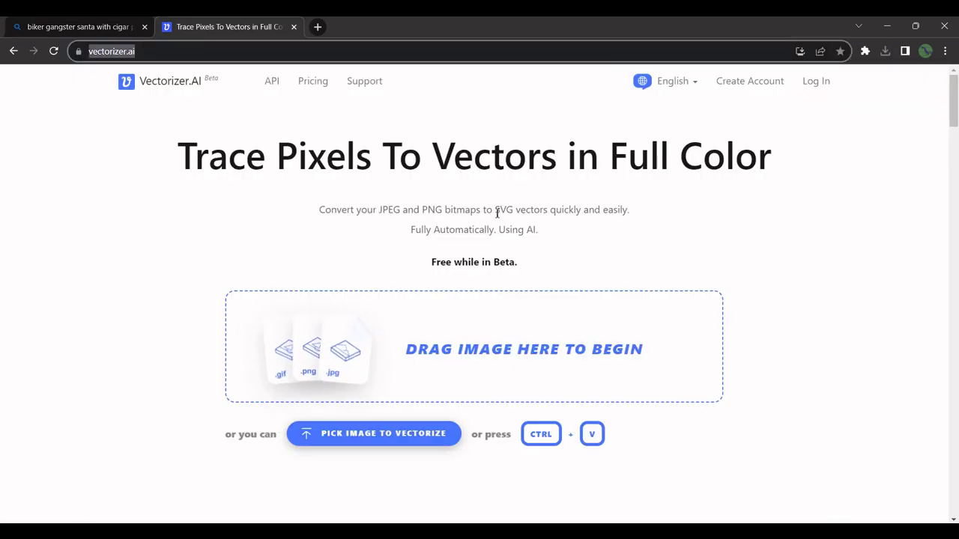
pyautogui.click(462, 315)
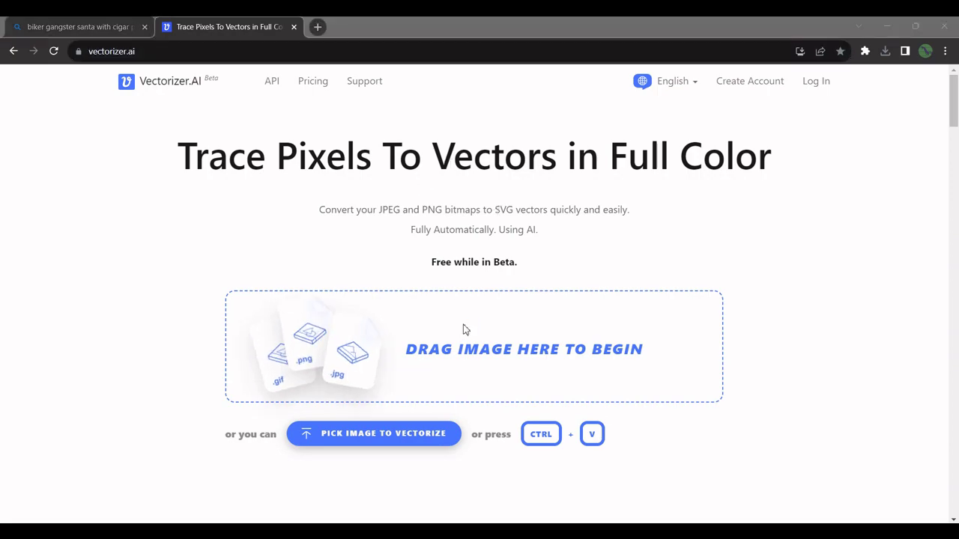
pyautogui.hotkey('ctrl', 'v')
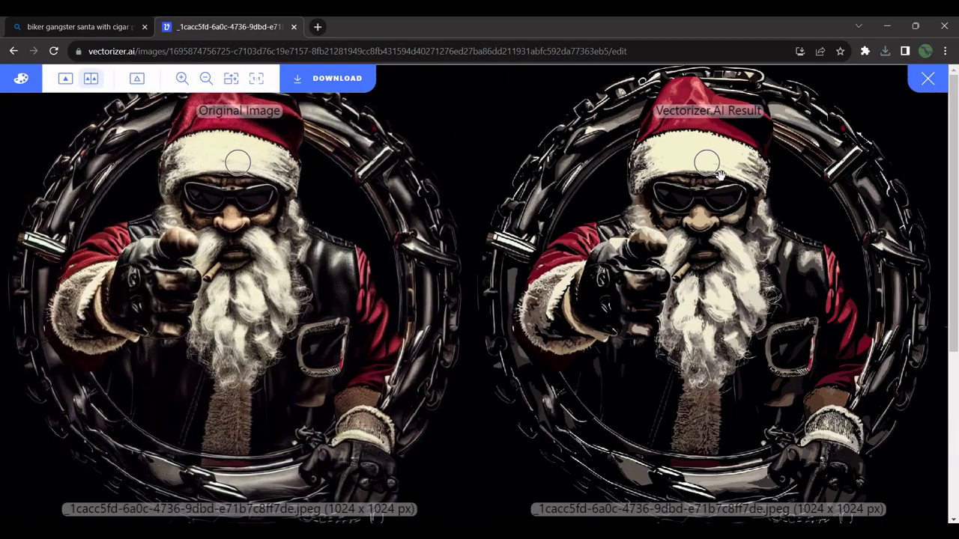
# Step: Zoom in and back out on the Original/Result comparison of the vectorized Santa
pyautogui.scroll(2, 708, 168)
pyautogui.scroll(2, 704, 182)
pyautogui.scroll(2, 701, 262)
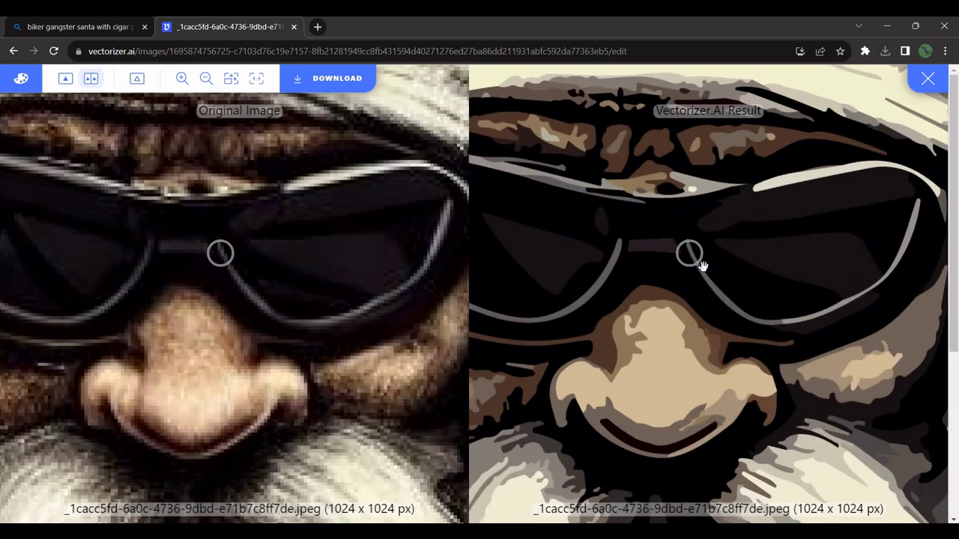
pyautogui.scroll(-4, 702, 265)
pyautogui.scroll(-1, 702, 265)
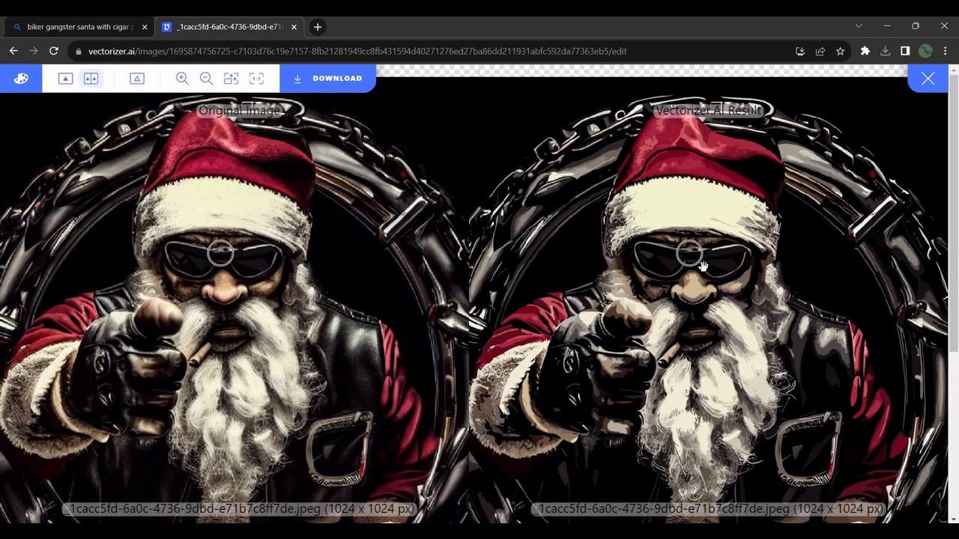
pyautogui.scroll(-3, 702, 266)
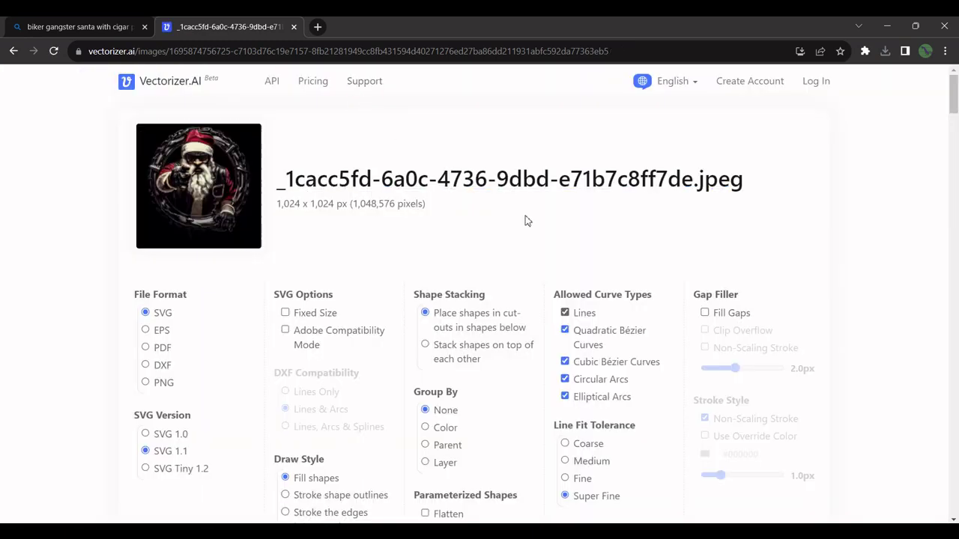
# Step: Download the Santa vector as SVG 1.1 with fill shapes and Super Fine tolerance, unchanged
pyautogui.scroll(-2, 524, 218)
pyautogui.moveTo(415, 264); pyautogui.dragTo(458, 269)
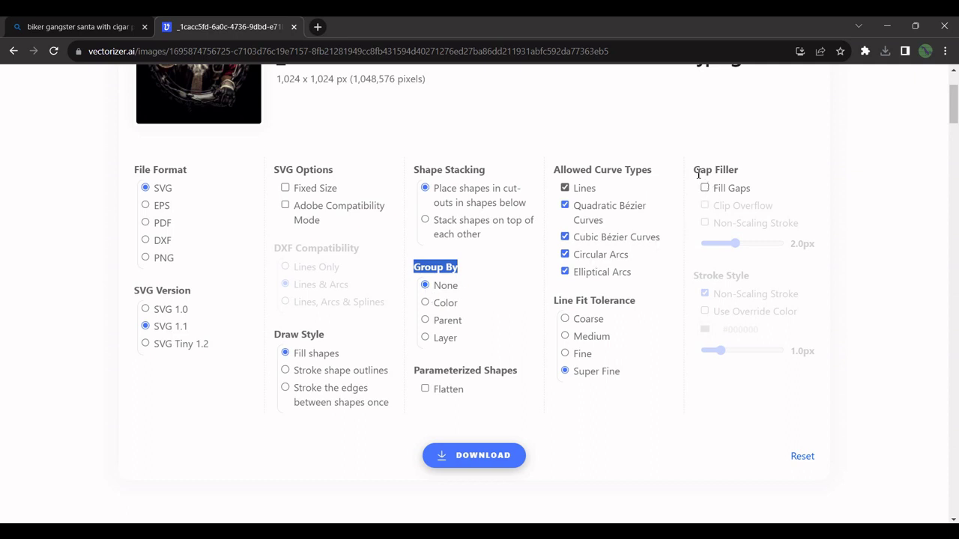
pyautogui.moveTo(695, 171); pyautogui.dragTo(749, 173)
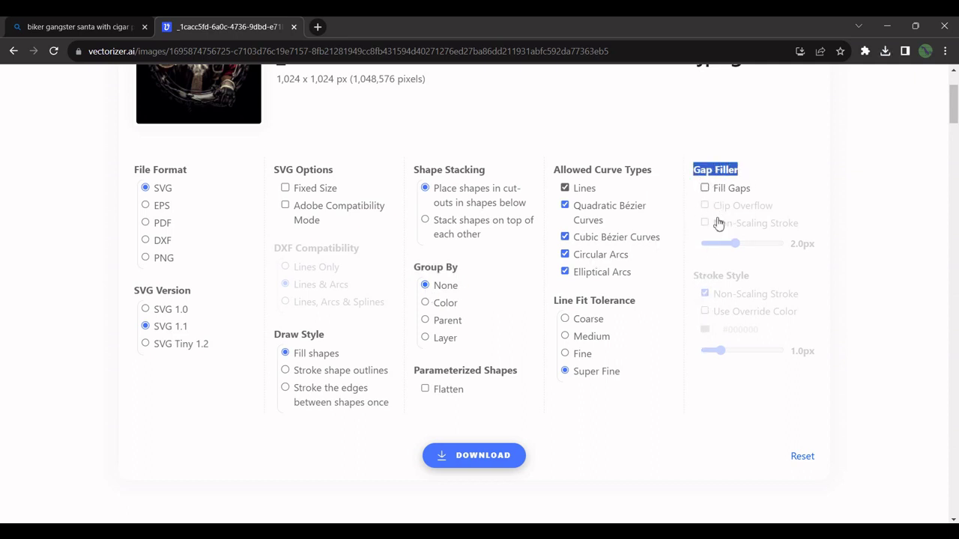
pyautogui.scroll(1, 670, 426)
pyautogui.scroll(-1, 663, 425)
pyautogui.click(625, 462)
pyautogui.click(504, 459)
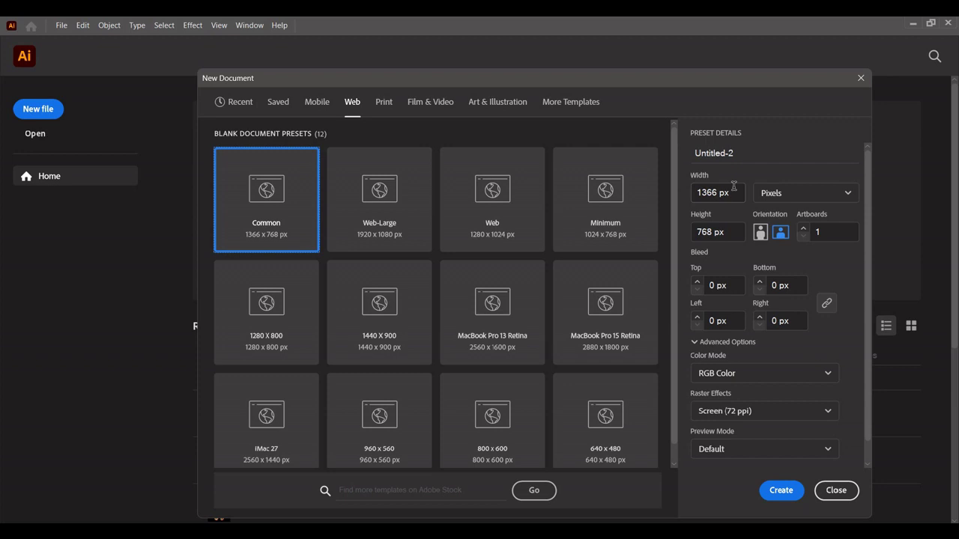
# Step: Create a 4500 × 5400 px document with High (300 ppi) raster effects
pyautogui.click(734, 187)
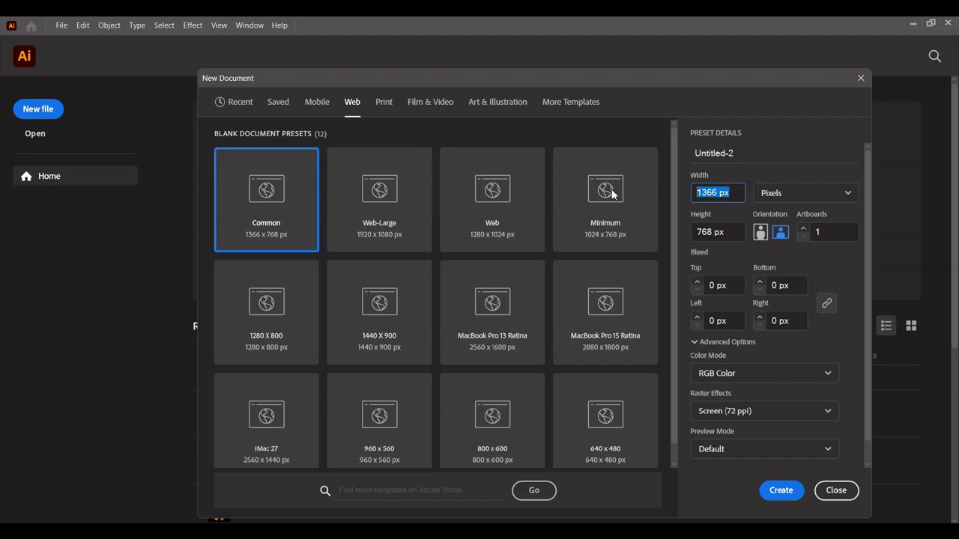
pyautogui.write('4500')
pyautogui.press('Tab')
pyautogui.write('5')
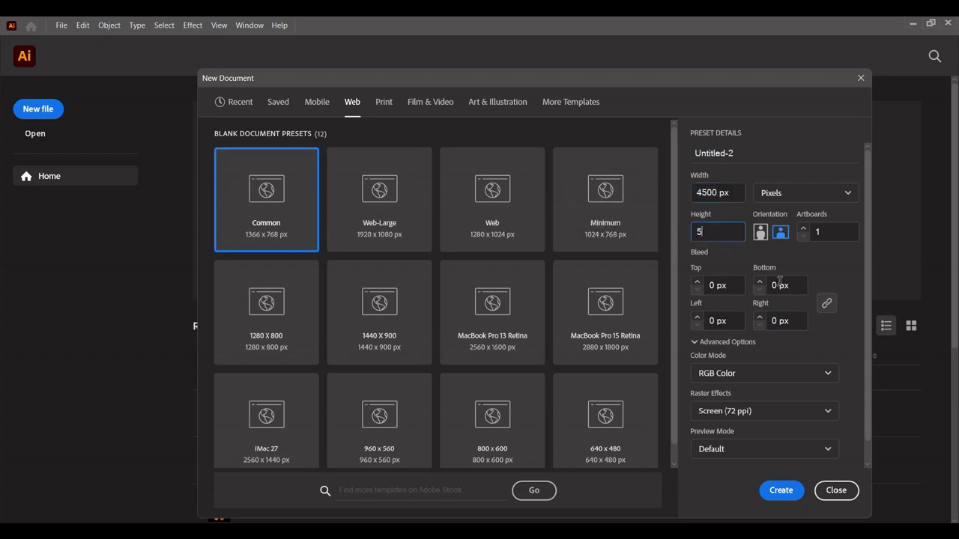
pyautogui.write('400')
pyautogui.click(767, 409)
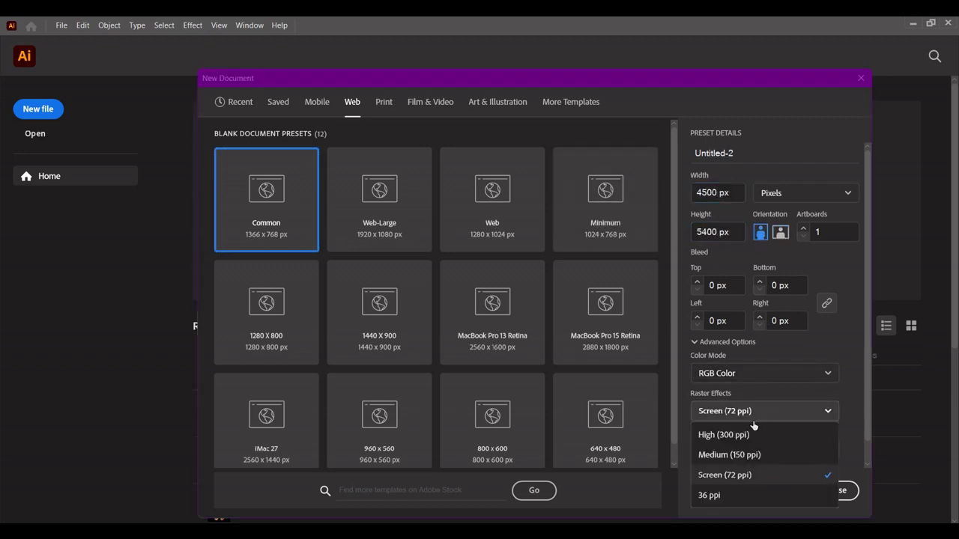
pyautogui.click(751, 425)
pyautogui.click(782, 490)
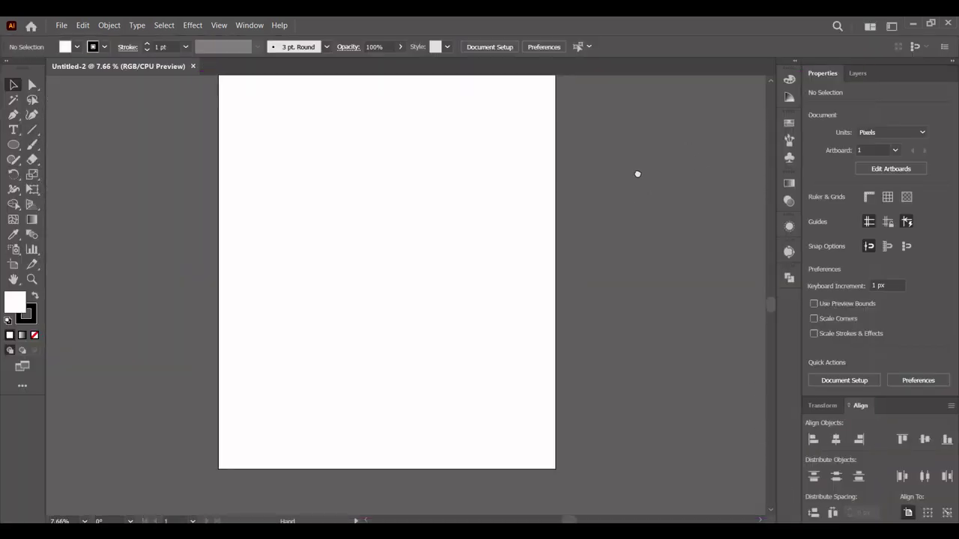
# Step: Draw a black, stroke-free rectangle covering the whole artboard
pyautogui.moveTo(647, 197); pyautogui.dragTo(648, 194)
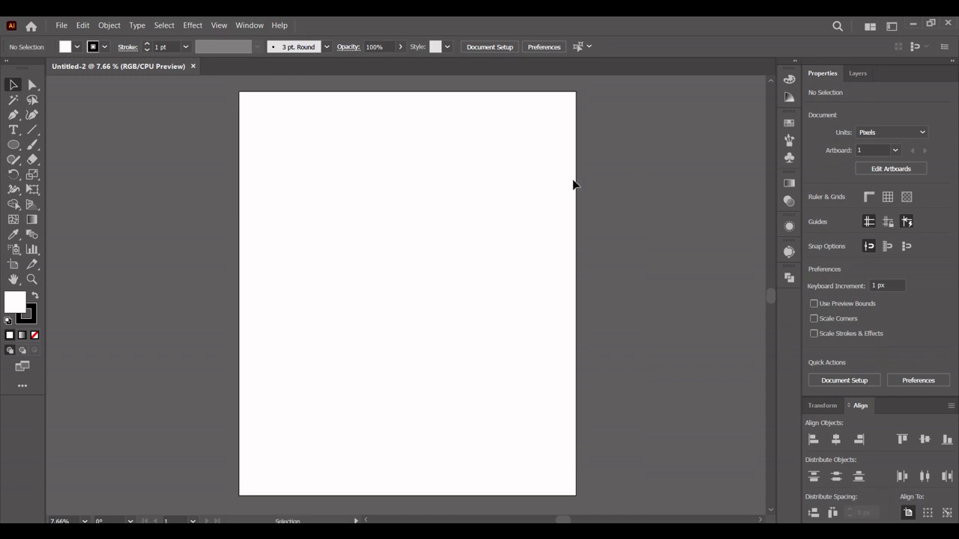
pyautogui.rightClick(14, 144)
pyautogui.click(57, 143)
pyautogui.click(35, 298)
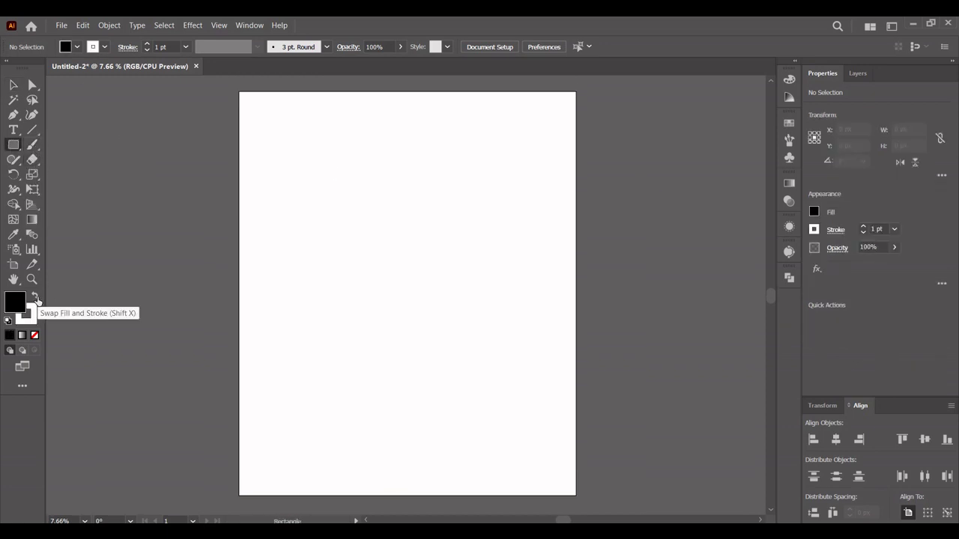
pyautogui.click(105, 47)
pyautogui.click(8, 69)
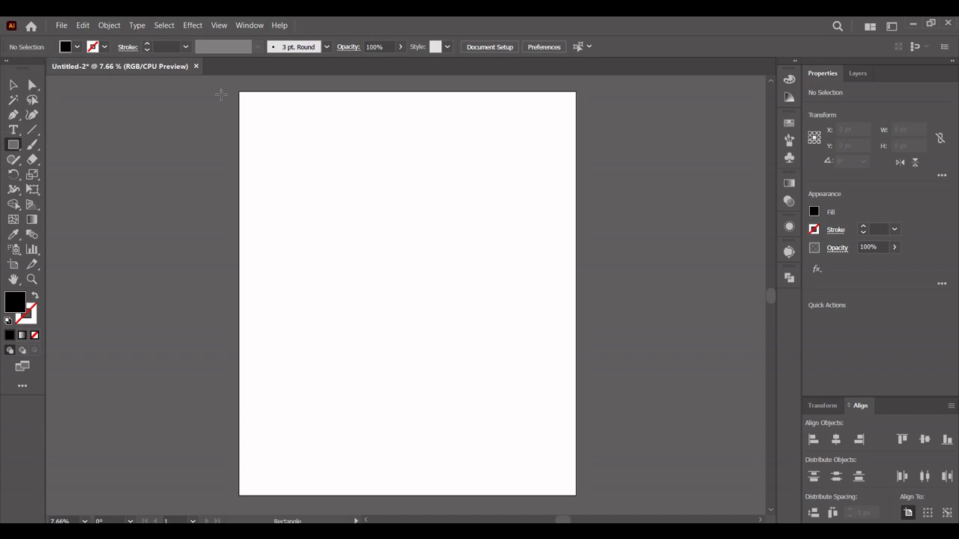
pyautogui.moveTo(239, 92)
pyautogui.mouseDown()
pyautogui.moveTo(582, 474)
pyautogui.moveTo(575, 495)
pyautogui.mouseUp()
# Step: Lock the black background rectangle in place via the Layers panel
pyautogui.click(858, 73)
pyautogui.click(842, 93)
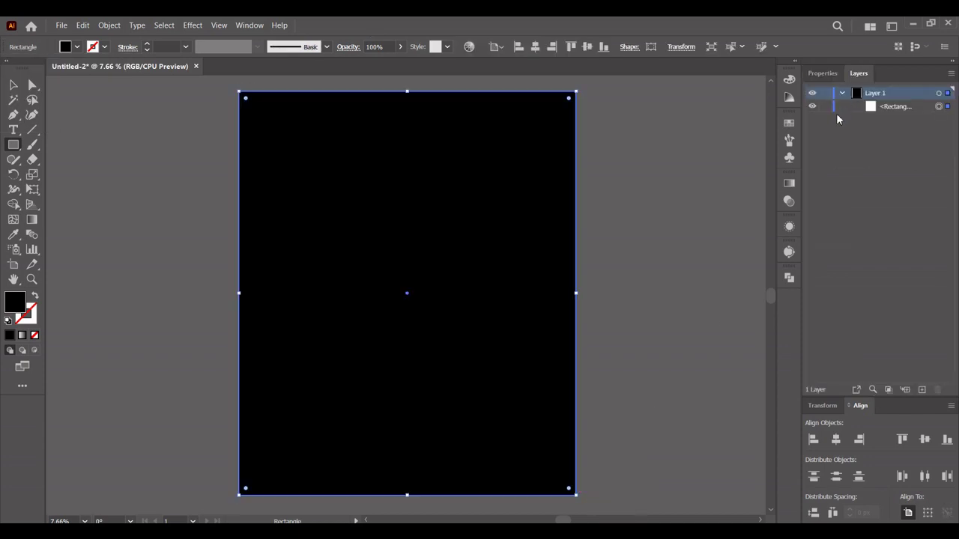
pyautogui.hotkey('ctrl', 'shift', 'a')
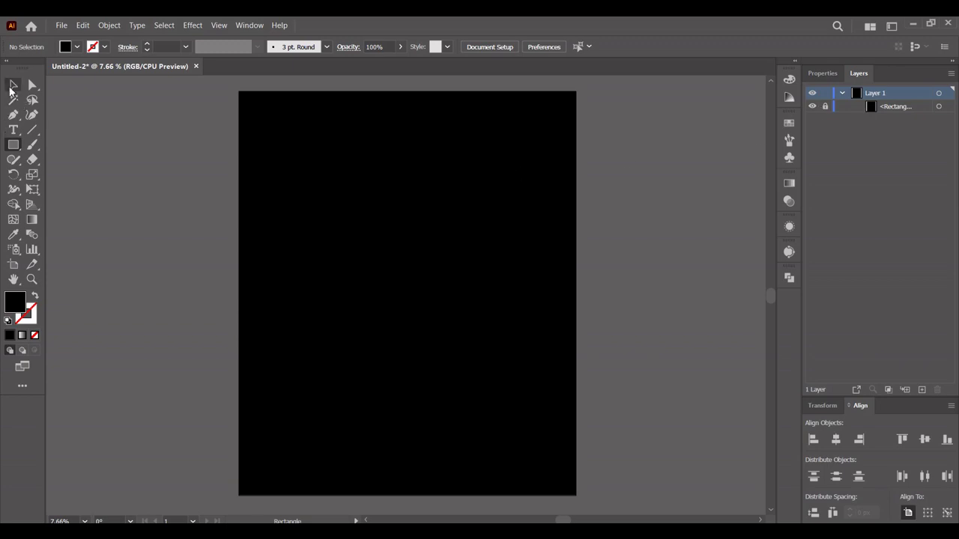
pyautogui.click(12, 87)
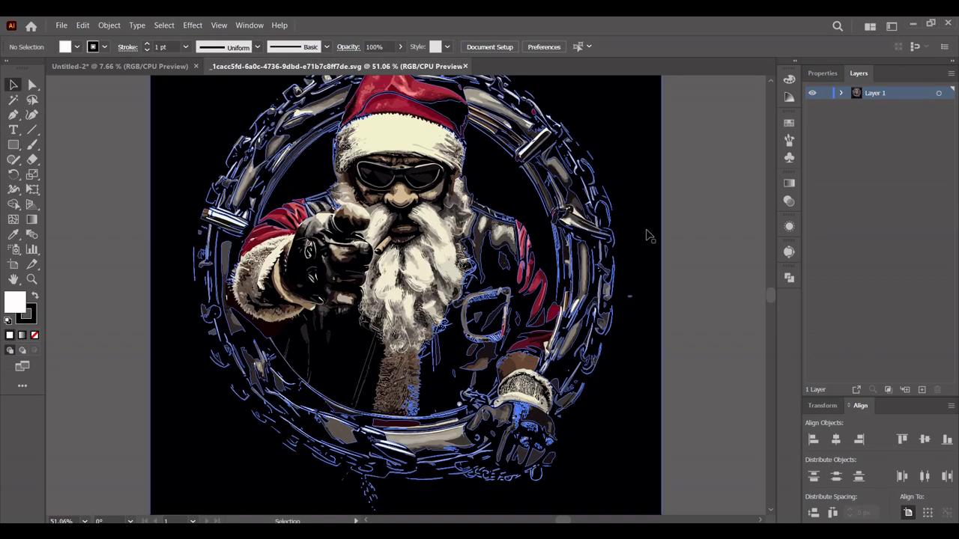
# Step: Delete all black shapes from the traced Santa using a Magic Wand selection and Edit > Clear
pyautogui.scroll(-1, 673, 233)
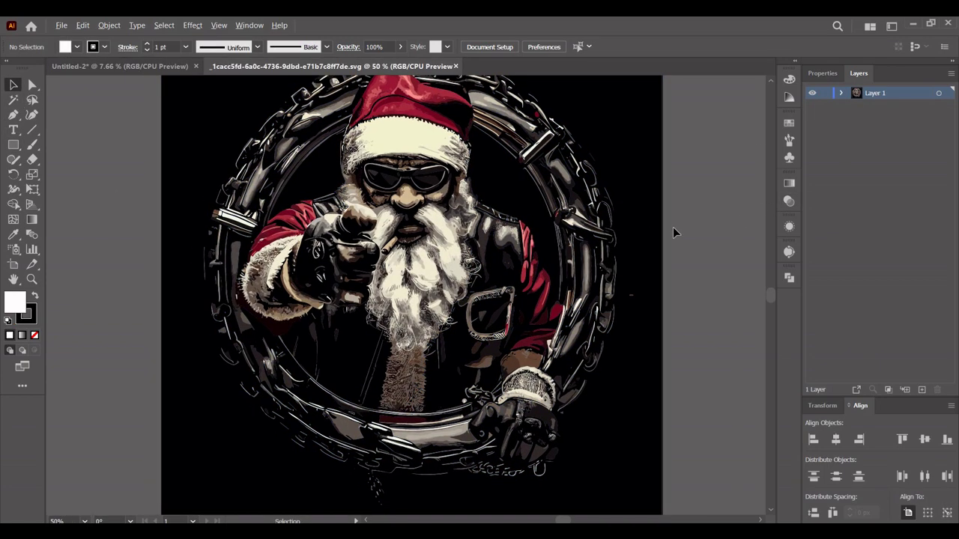
pyautogui.scroll(-1, 673, 233)
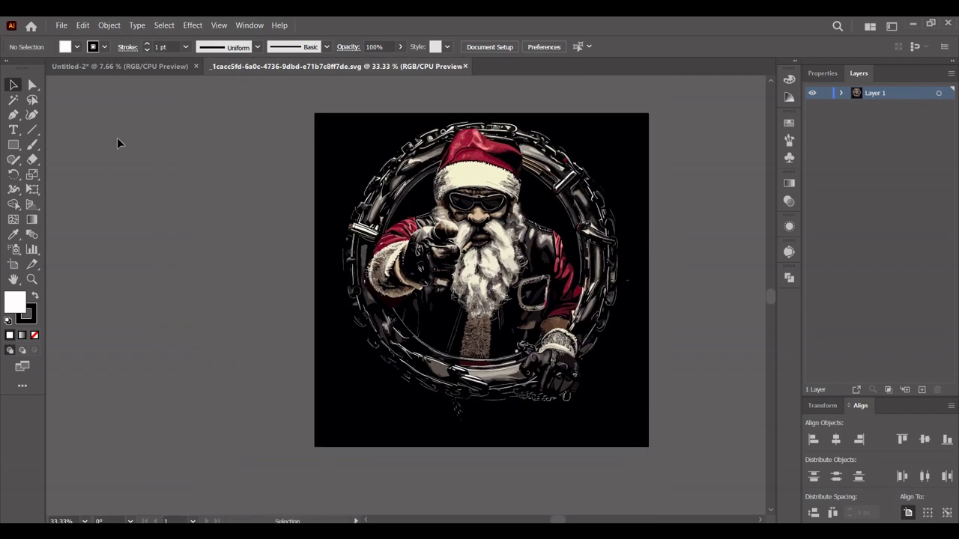
pyautogui.click(17, 101)
pyautogui.click(352, 150)
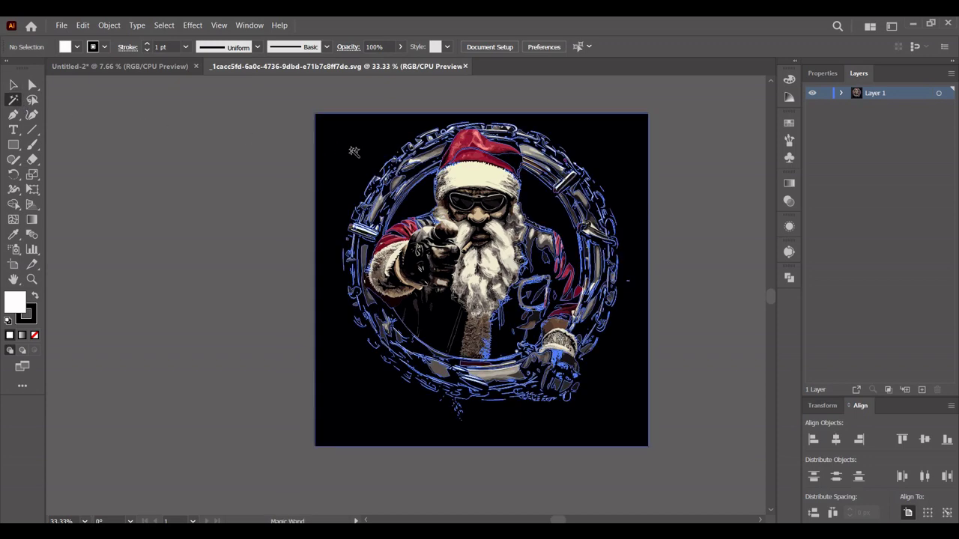
pyautogui.click(84, 26)
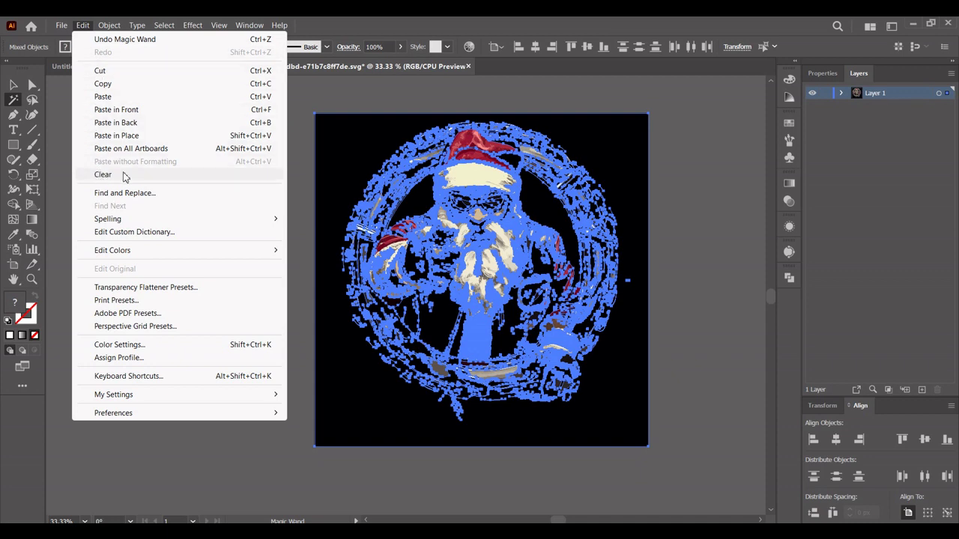
pyautogui.click(124, 174)
pyautogui.click(19, 86)
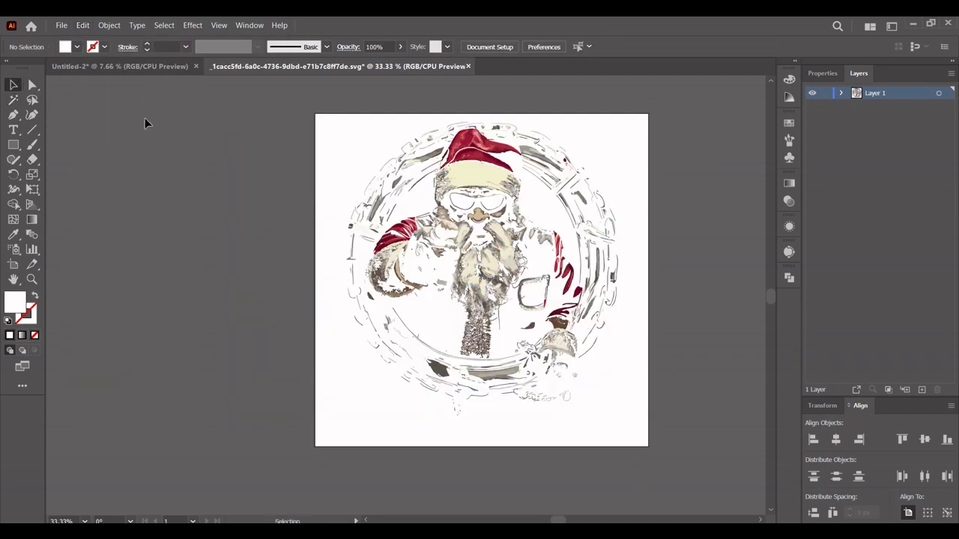
# Step: Select all remaining Santa artwork and move it off the artboard to the left
pyautogui.moveTo(283, 95); pyautogui.dragTo(653, 466)
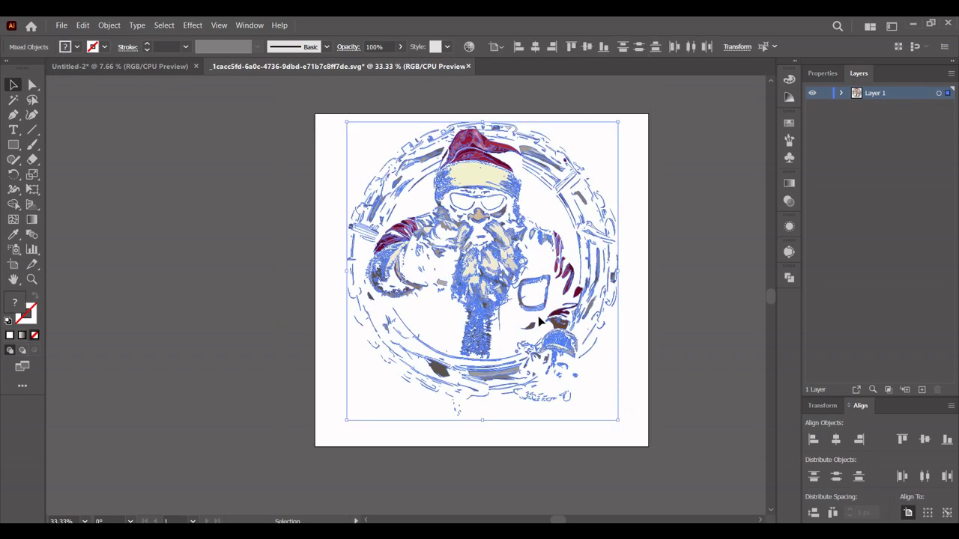
pyautogui.moveTo(497, 209); pyautogui.dragTo(181, 187)
pyautogui.hscroll(-5, 416, 395)
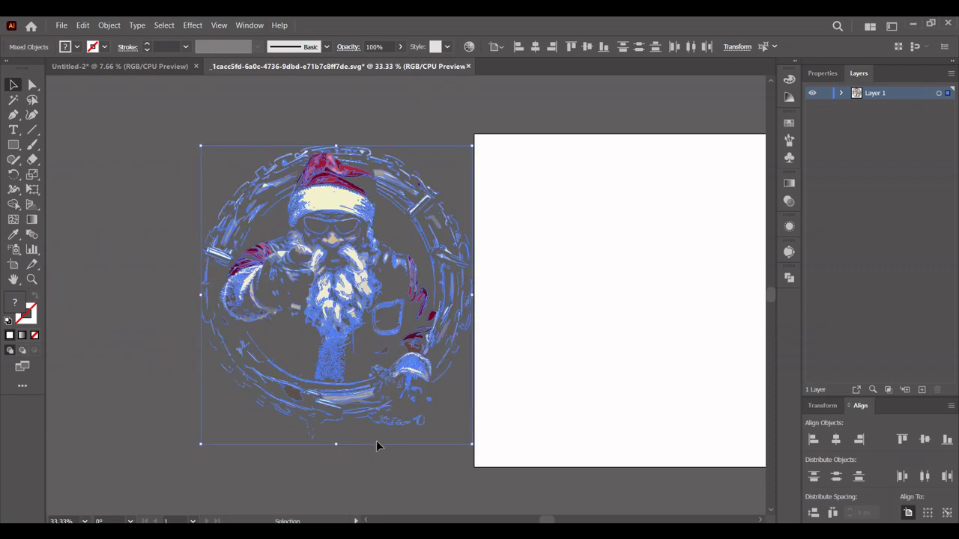
pyautogui.moveTo(336, 214); pyautogui.dragTo(295, 193)
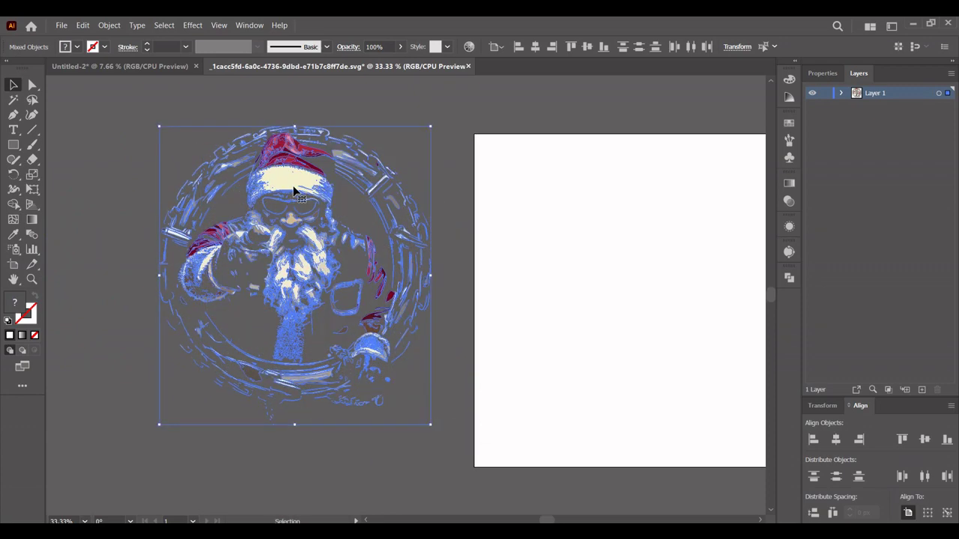
# Step: Group the Santa artwork pieces and cut the group to the clipboard
pyautogui.rightClick(295, 192)
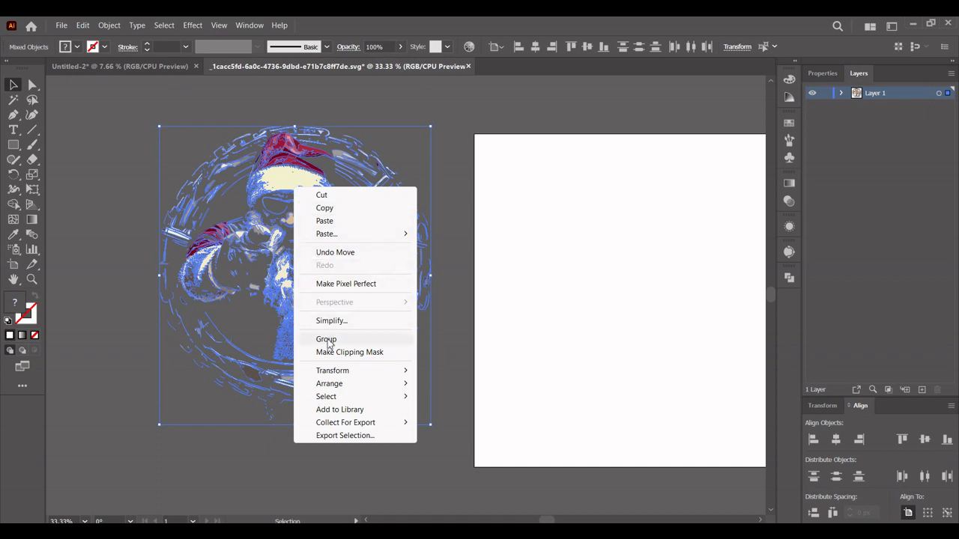
pyautogui.click(327, 340)
pyautogui.rightClick(283, 184)
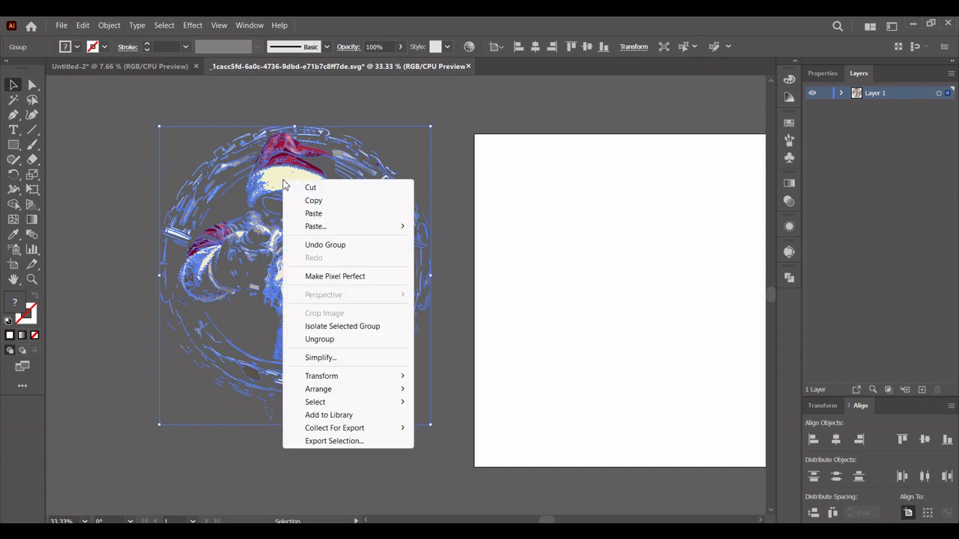
pyautogui.click(313, 195)
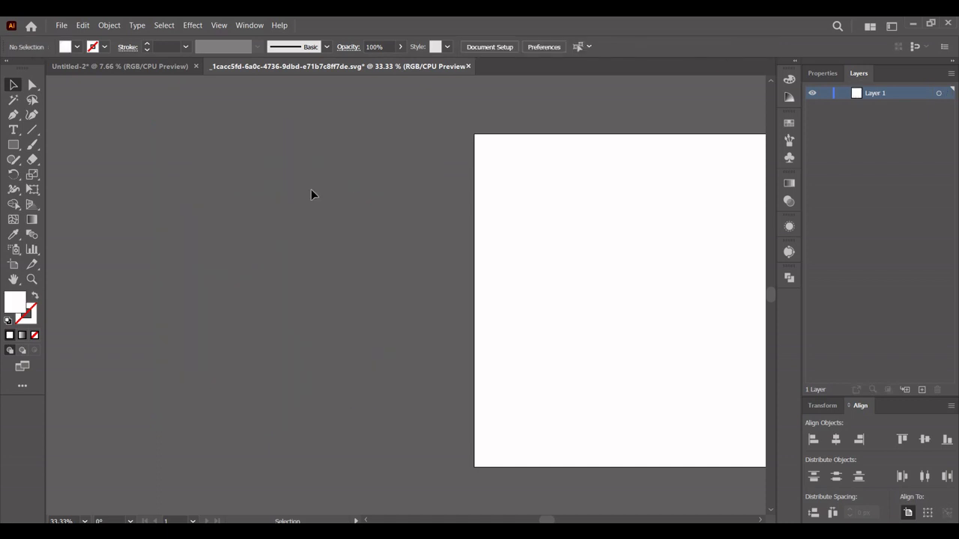
pyautogui.click(164, 69)
# Step: Paste the Santa group onto the black artboard, centre it vertically and scale it up
pyautogui.rightClick(336, 181)
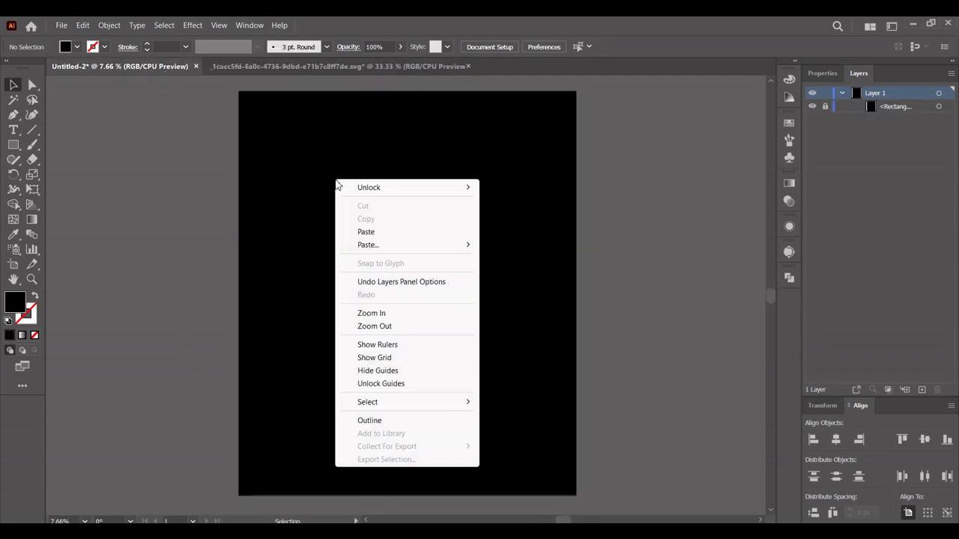
pyautogui.click(377, 232)
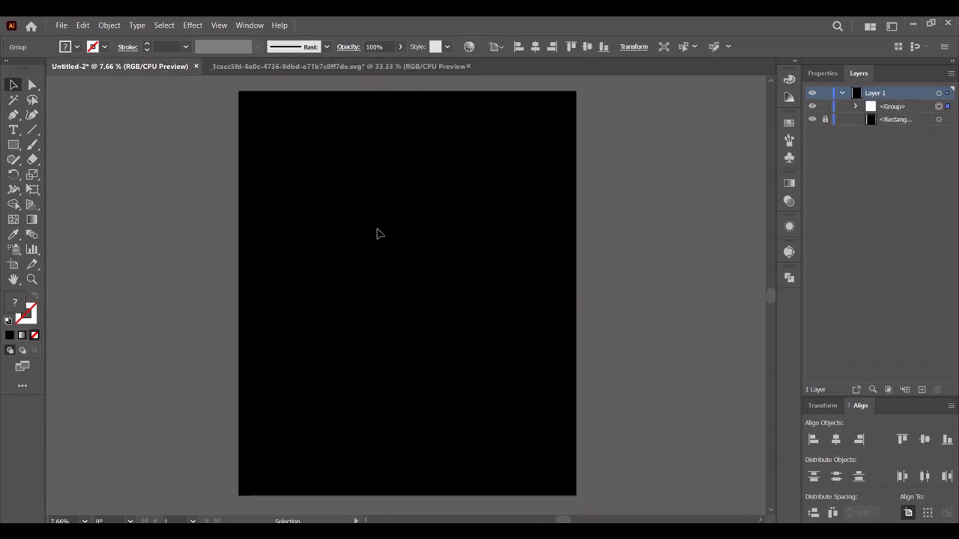
pyautogui.click(588, 49)
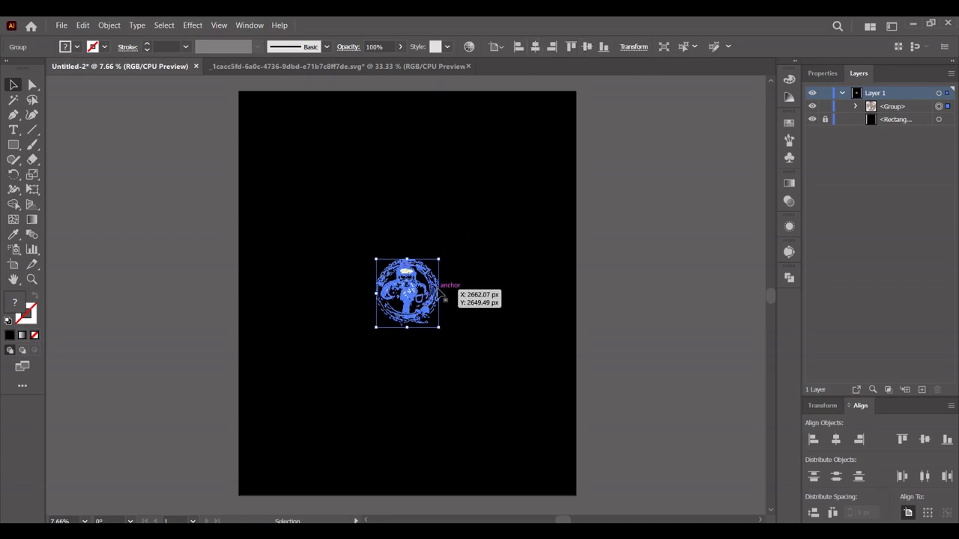
pyautogui.moveTo(439, 292); pyautogui.dragTo(551, 295)
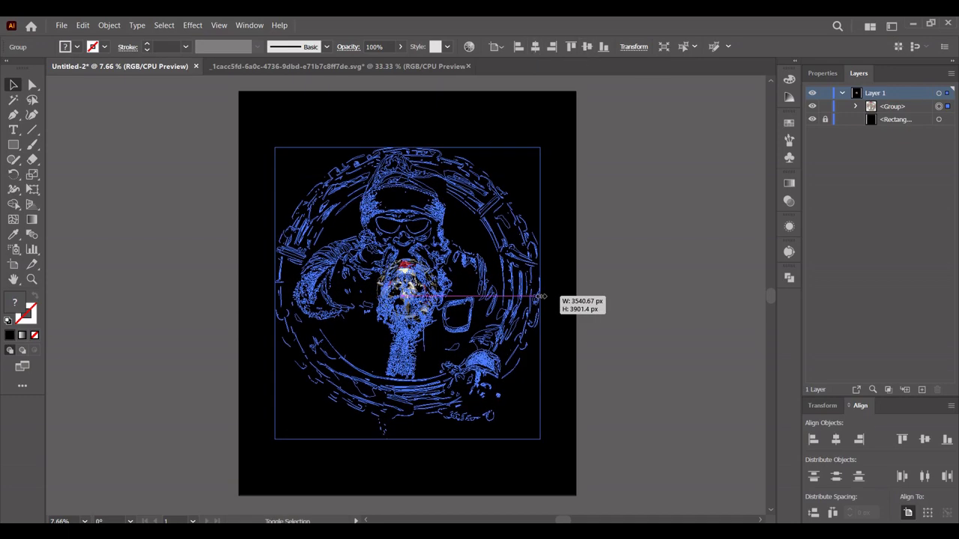
pyautogui.moveTo(611, 237); pyautogui.dragTo(617, 229)
pyautogui.click(617, 229)
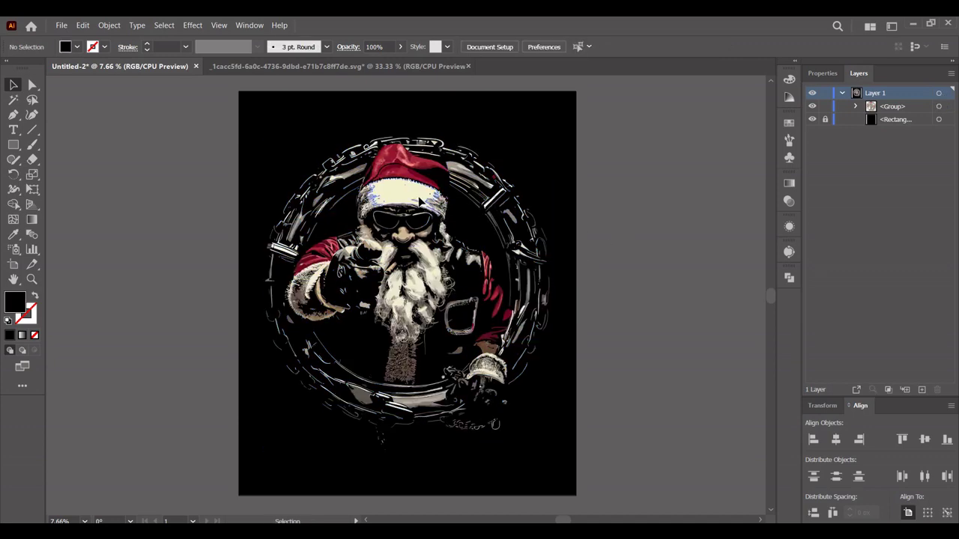
# Step: Raise the Santa group on the artboard, then close the svg document without saving
pyautogui.moveTo(427, 203); pyautogui.dragTo(419, 179)
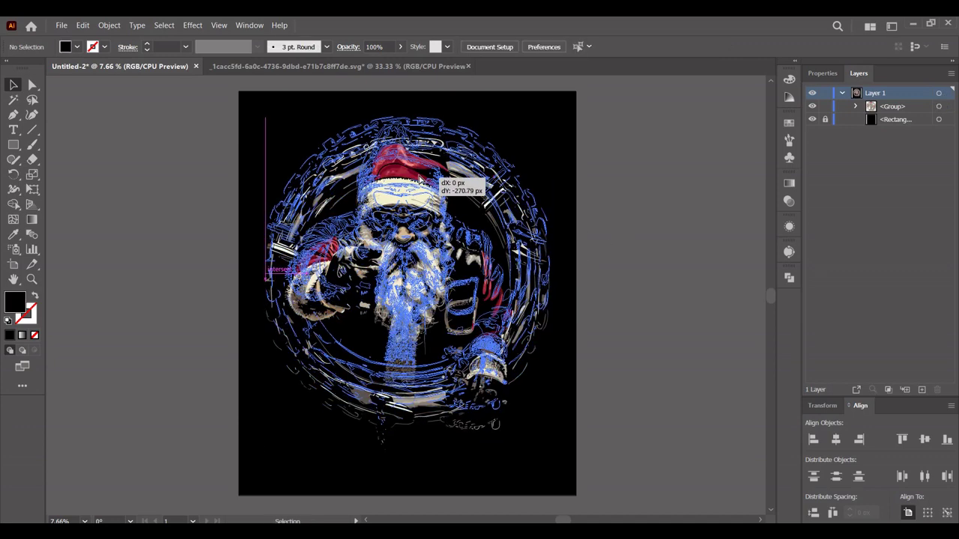
pyautogui.click(579, 207)
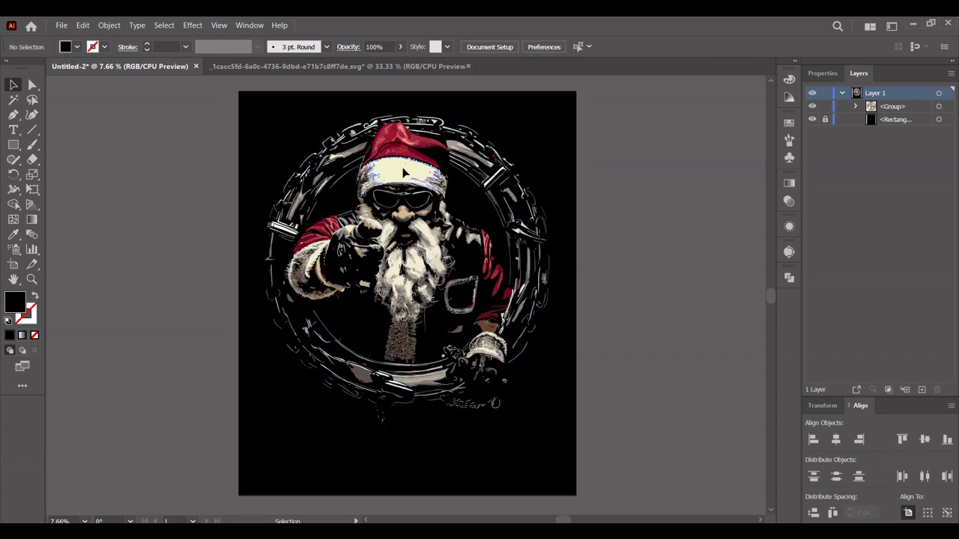
pyautogui.moveTo(407, 173); pyautogui.dragTo(407, 179)
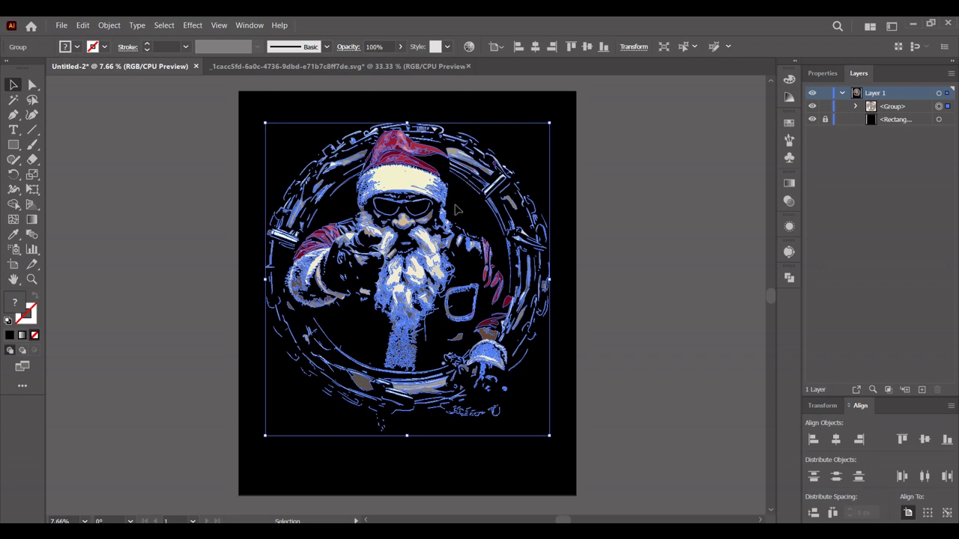
pyautogui.moveTo(406, 180); pyautogui.dragTo(503, 101)
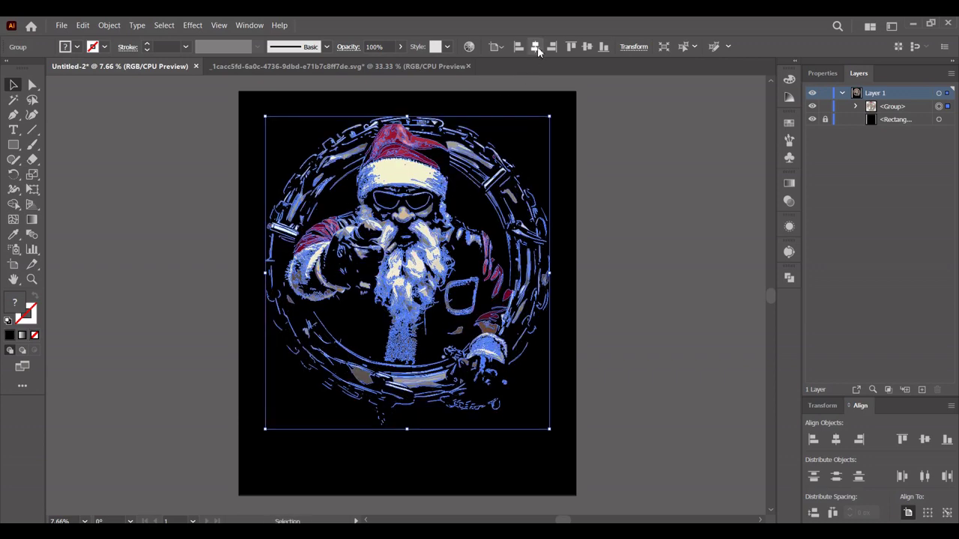
pyautogui.click(628, 213)
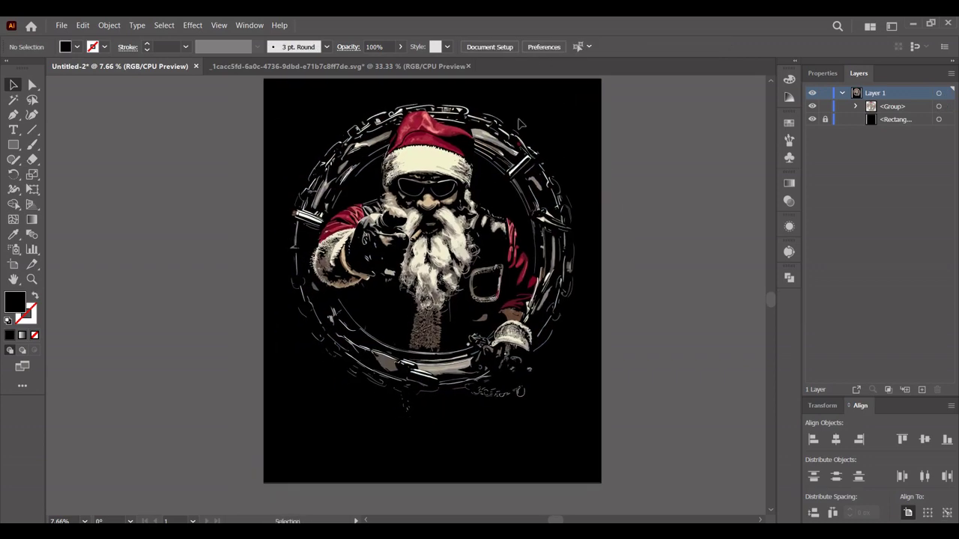
pyautogui.click(468, 65)
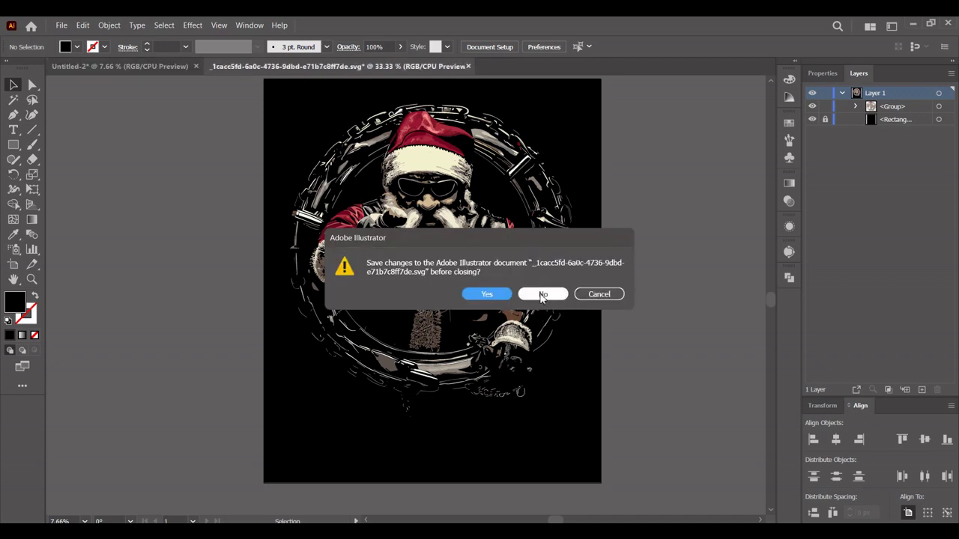
pyautogui.click(545, 294)
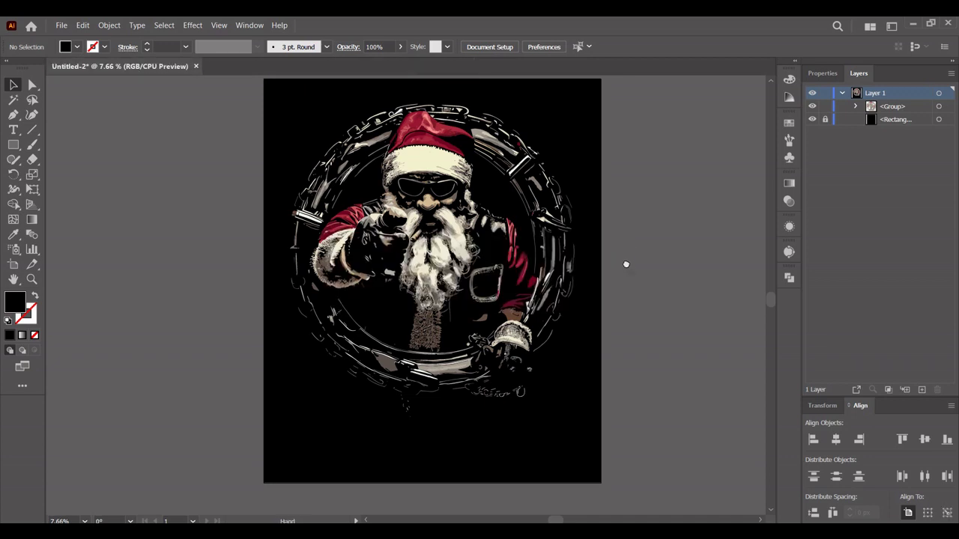
# Step: Add 'Lorem ipsum' placeholder point text and enlarge it to roughly triple size
pyautogui.moveTo(625, 264); pyautogui.dragTo(633, 277)
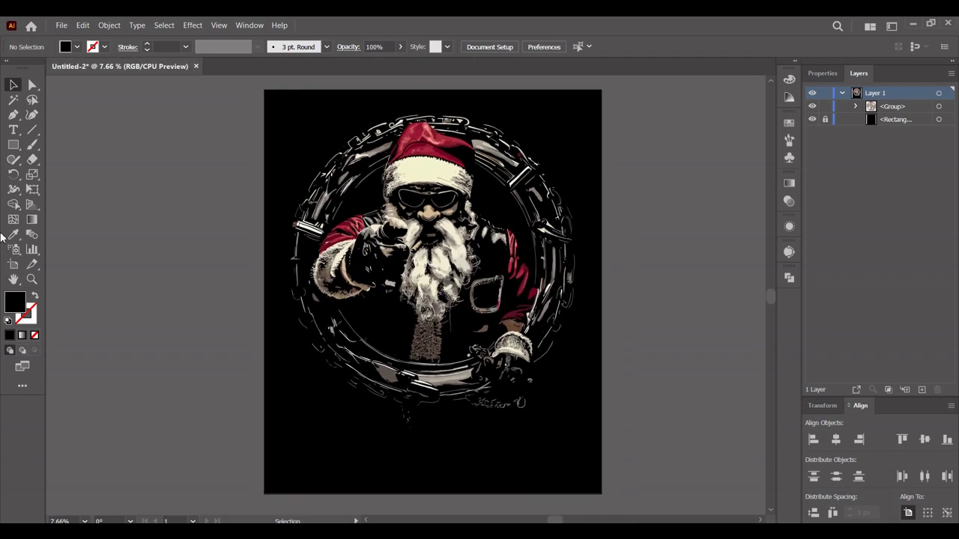
pyautogui.click(13, 129)
pyautogui.click(207, 372)
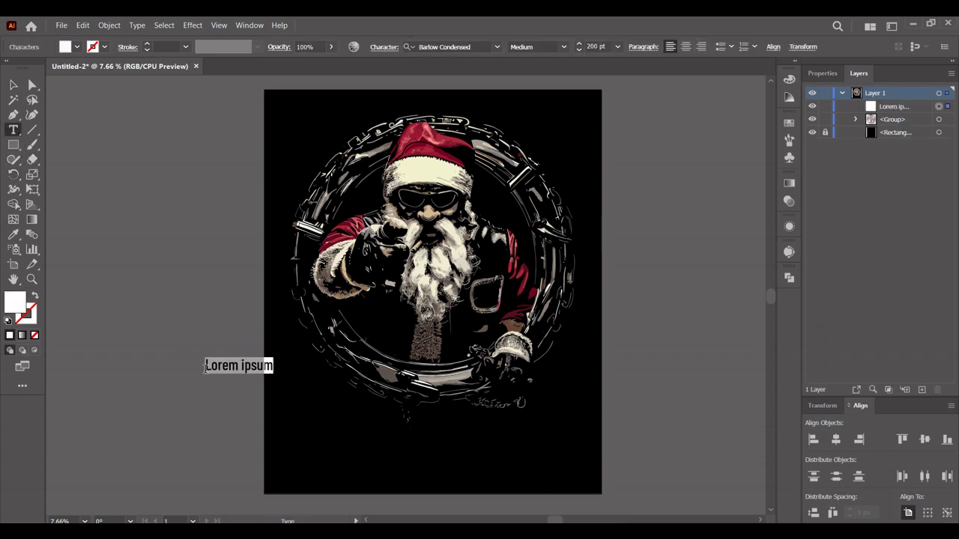
pyautogui.click(13, 84)
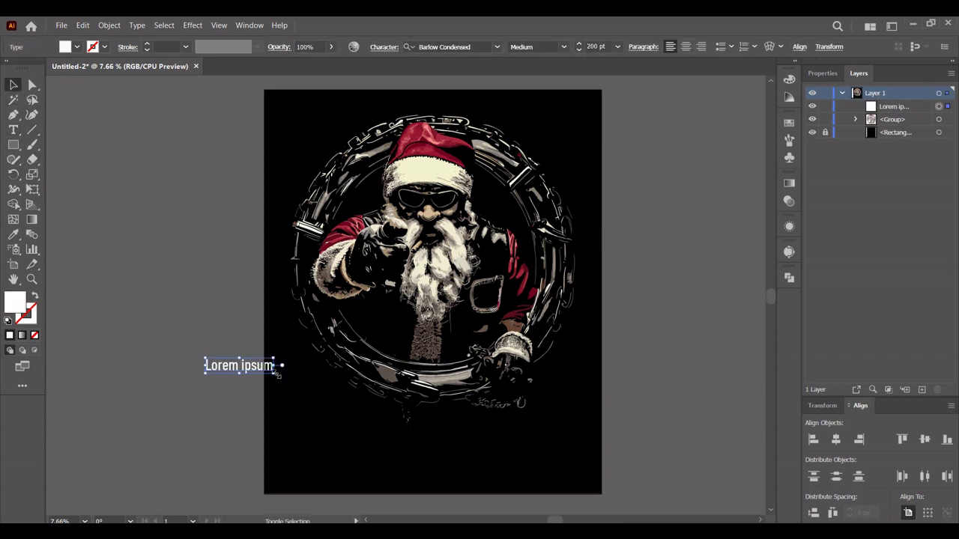
pyautogui.moveTo(274, 372)
pyautogui.mouseDown()
pyautogui.moveTo(416, 406)
pyautogui.moveTo(430, 450)
pyautogui.mouseUp()
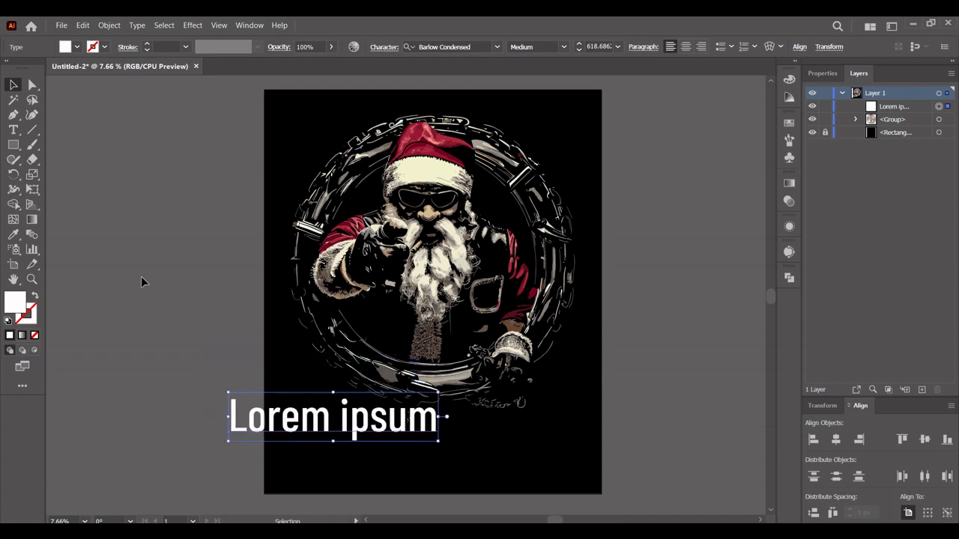
# Step: Colour the text cream like Santa's fur and centre it below Santa
pyautogui.click(15, 235)
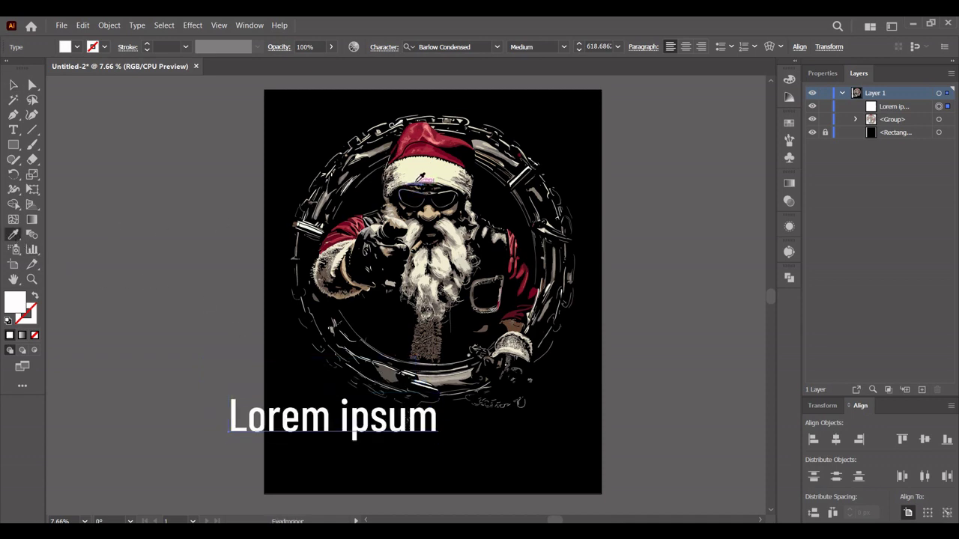
pyautogui.click(429, 166)
pyautogui.click(14, 84)
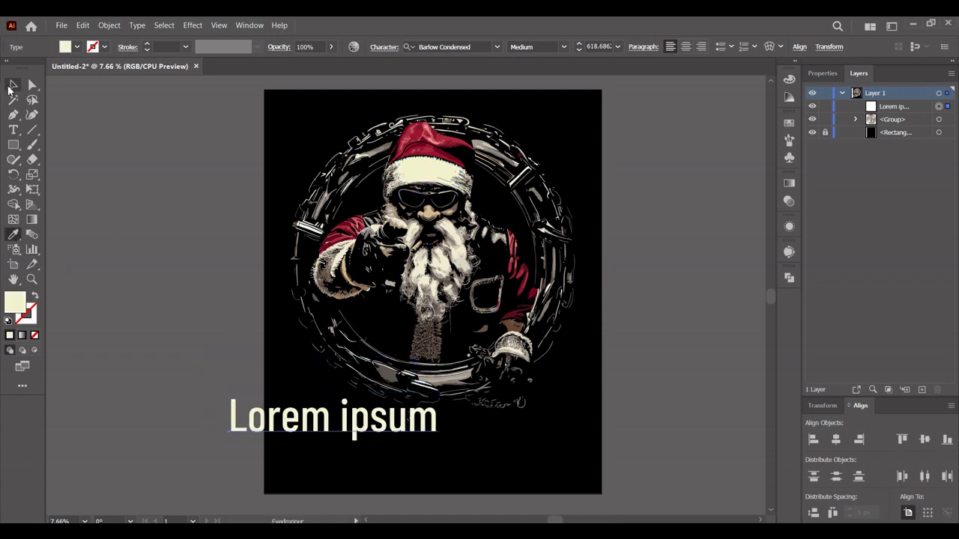
pyautogui.moveTo(345, 425); pyautogui.dragTo(437, 457)
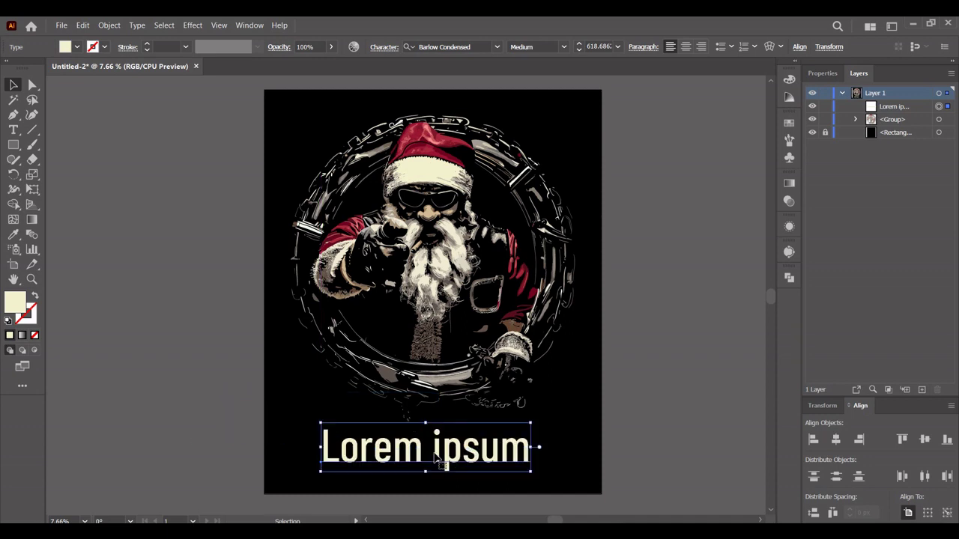
pyautogui.press('y')
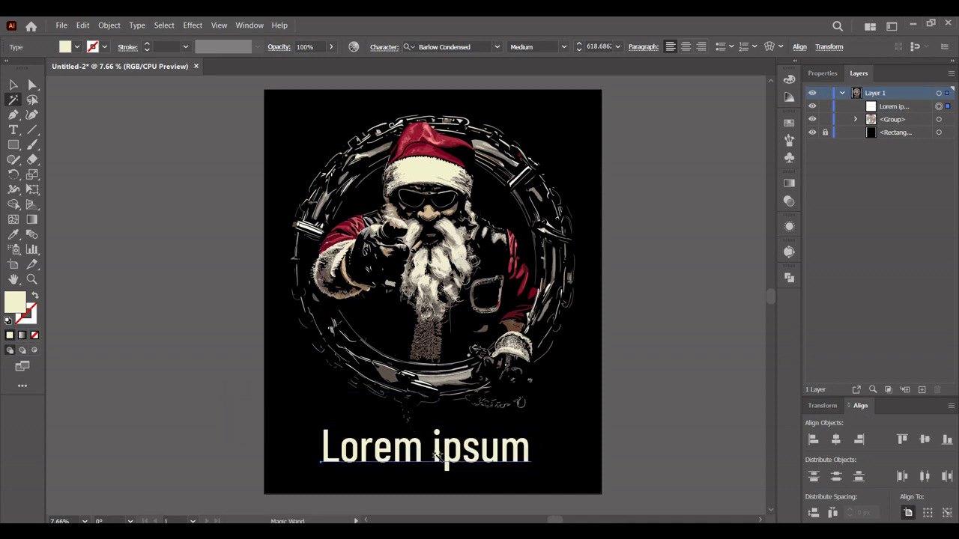
pyautogui.click(11, 130)
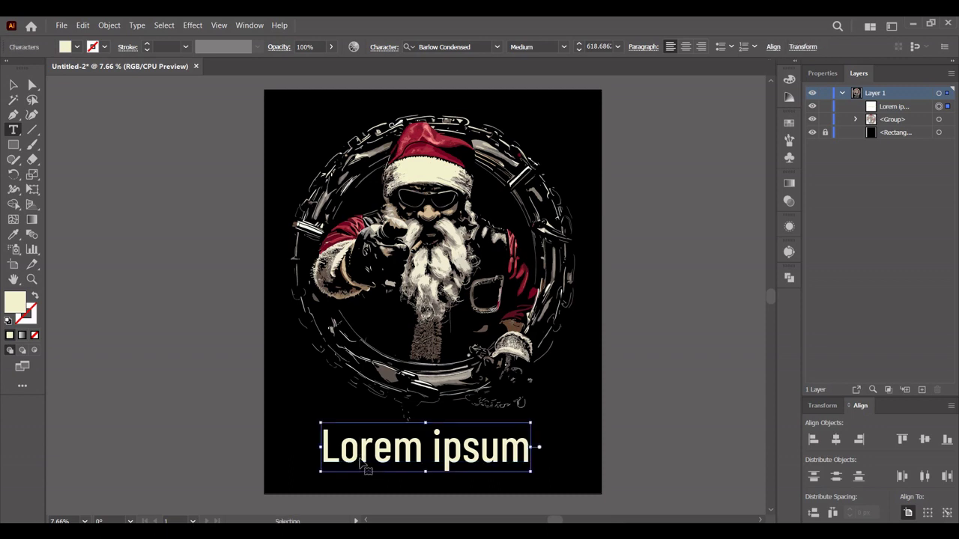
# Step: Replace the placeholder with 'YOU BETTER WATCH OUT' in capitals, narrowed to fit the artboard
pyautogui.tripleClick(360, 457)
pyautogui.press('capslock')
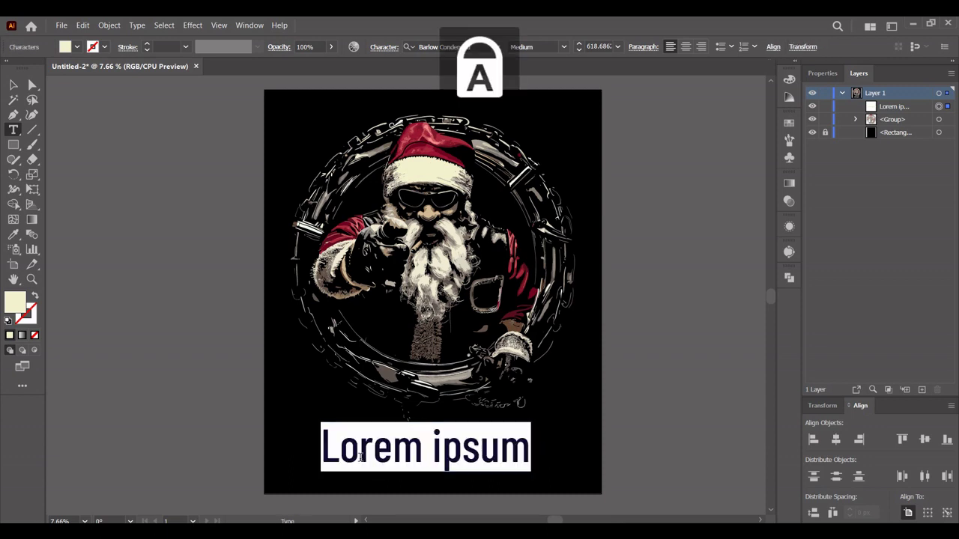
pyautogui.write('YOU ')
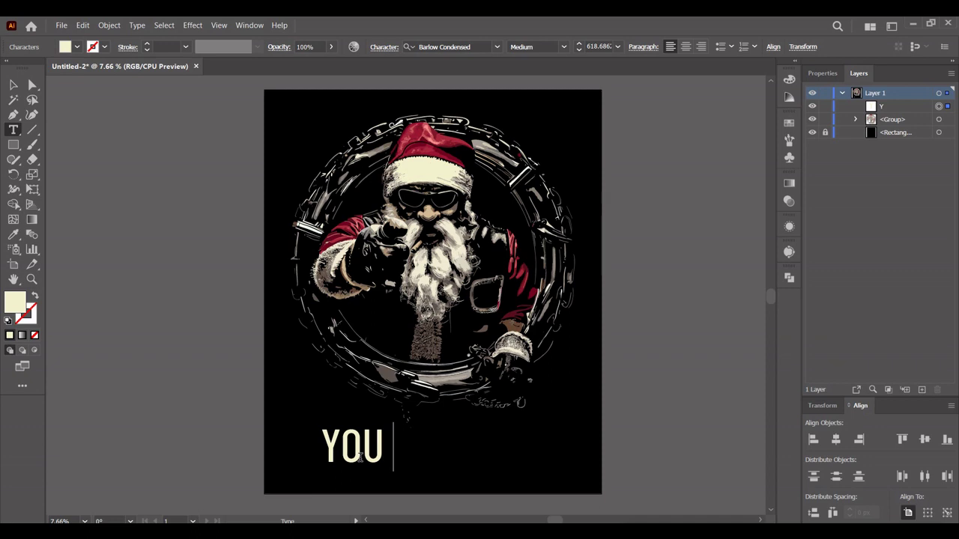
pyautogui.write('BETTE')
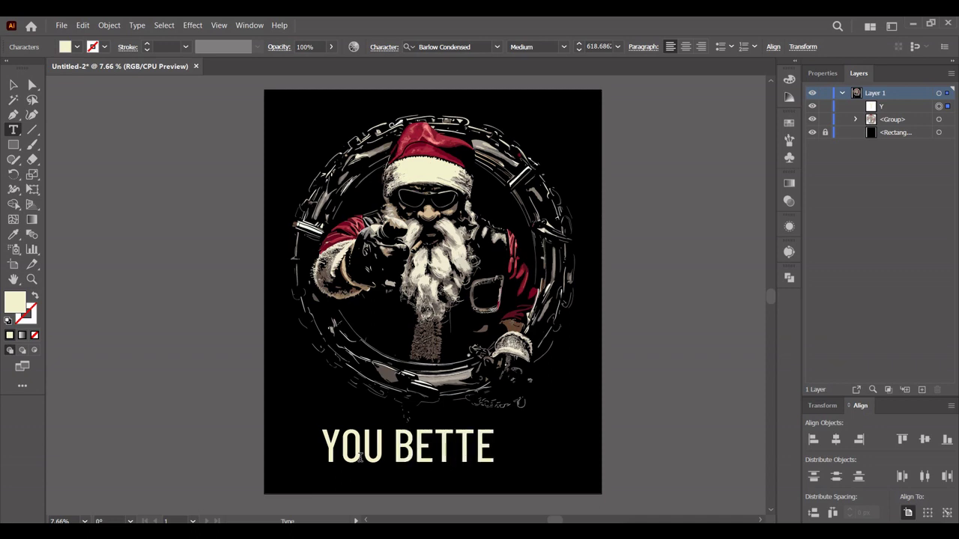
pyautogui.write('R WATCH')
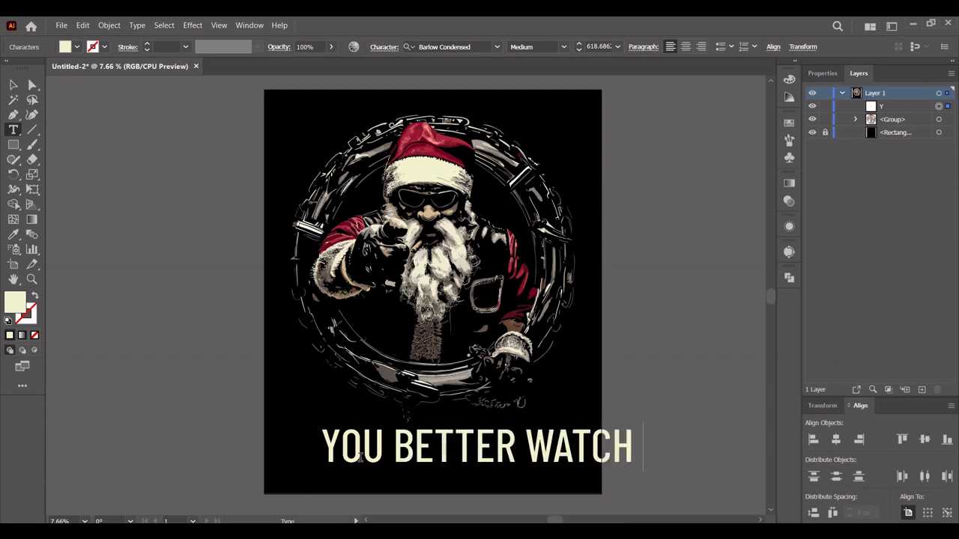
pyautogui.write(' OUT')
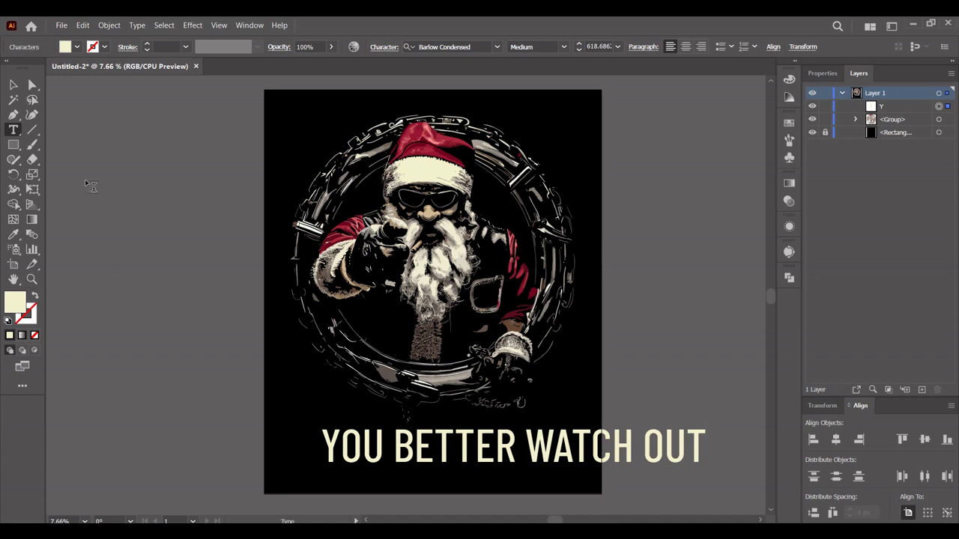
pyautogui.click(17, 85)
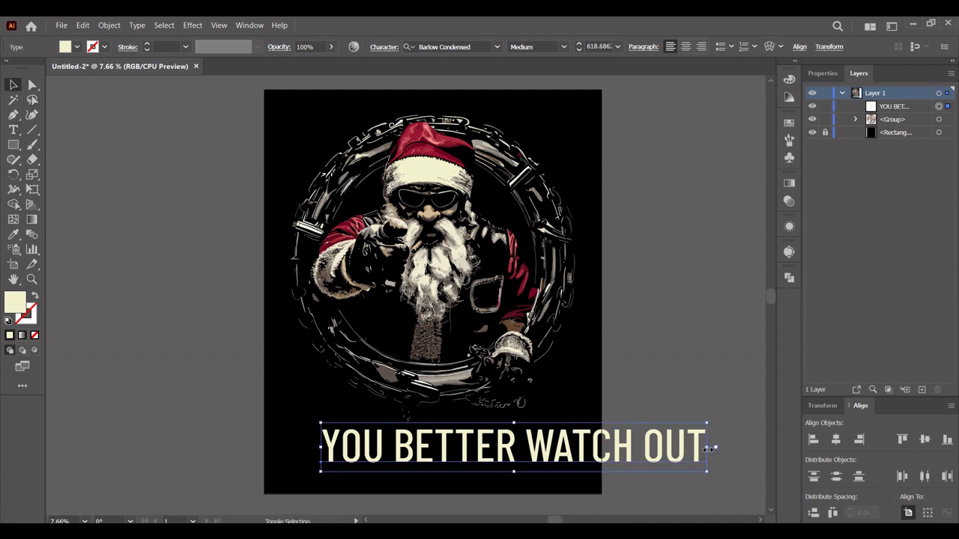
pyautogui.moveTo(715, 447)
pyautogui.mouseDown()
pyautogui.moveTo(560, 445)
pyautogui.moveTo(508, 428)
pyautogui.mouseUp()
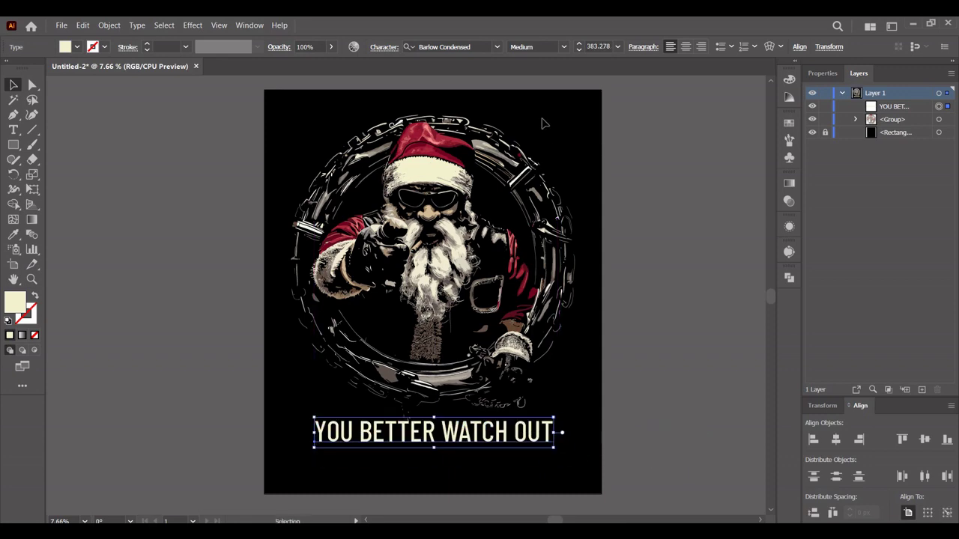
# Step: Change the headline font to Briscoe Dispatch Regular by searching 'BRISCO'
pyautogui.click(484, 43)
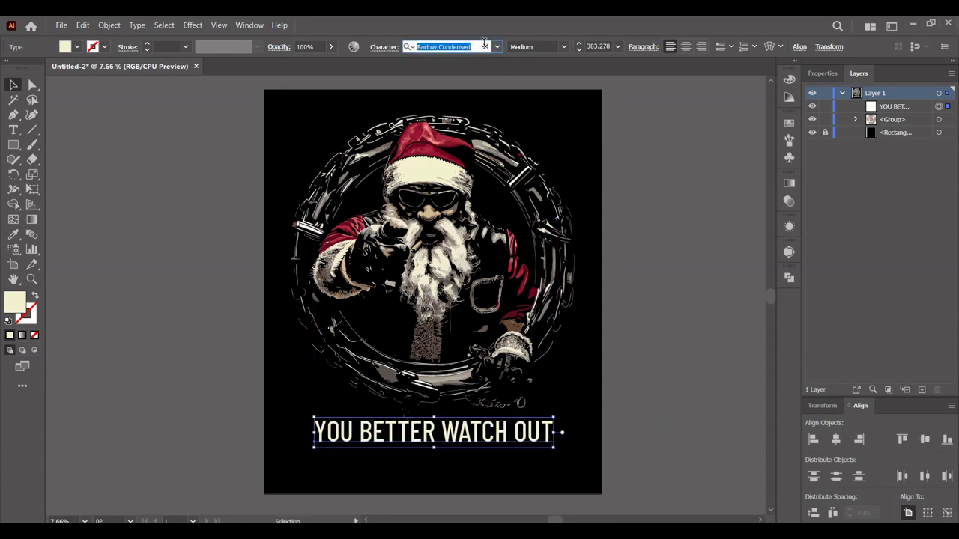
pyautogui.write('BRISCO')
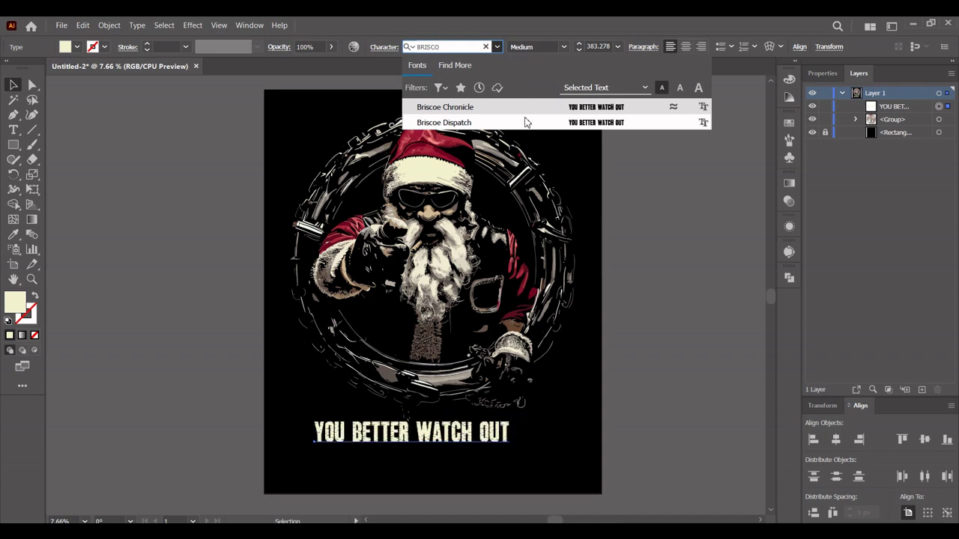
pyautogui.click(546, 128)
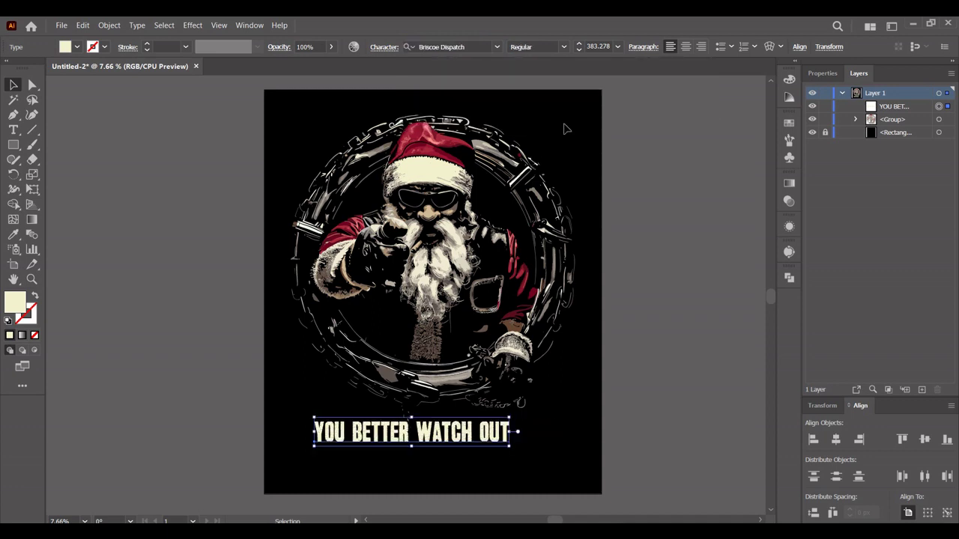
# Step: Set the headline's letter tracking to 20 in the Properties panel
pyautogui.click(822, 73)
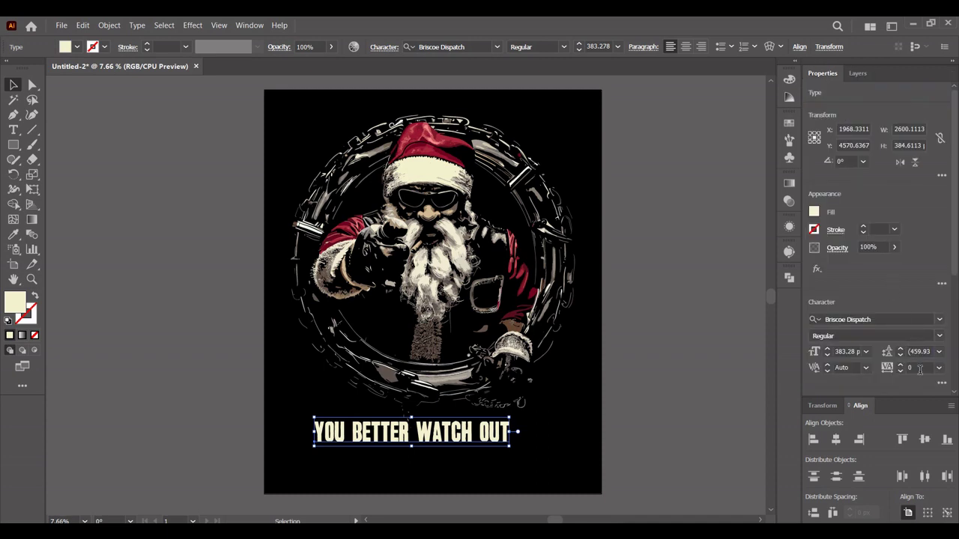
pyautogui.click(920, 369)
pyautogui.press('Up')
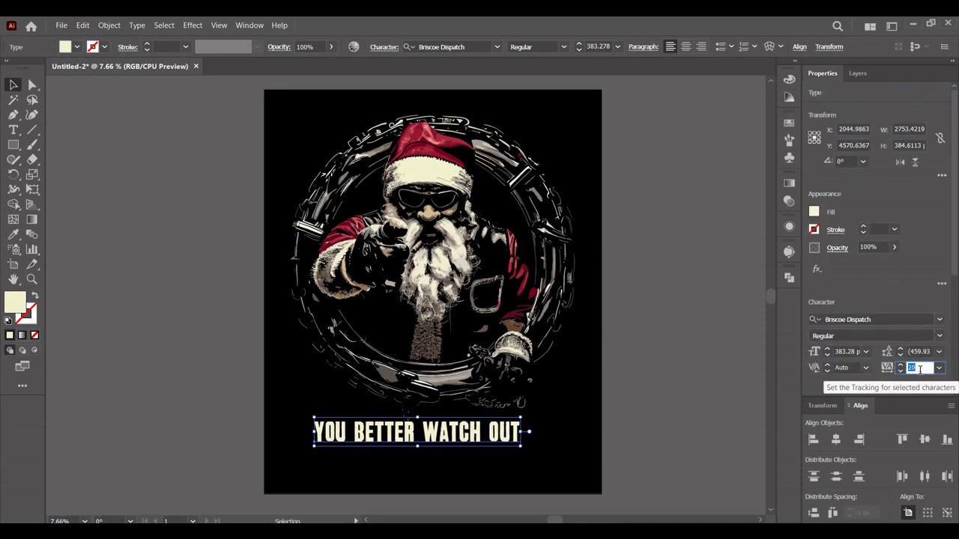
pyautogui.press('Return')
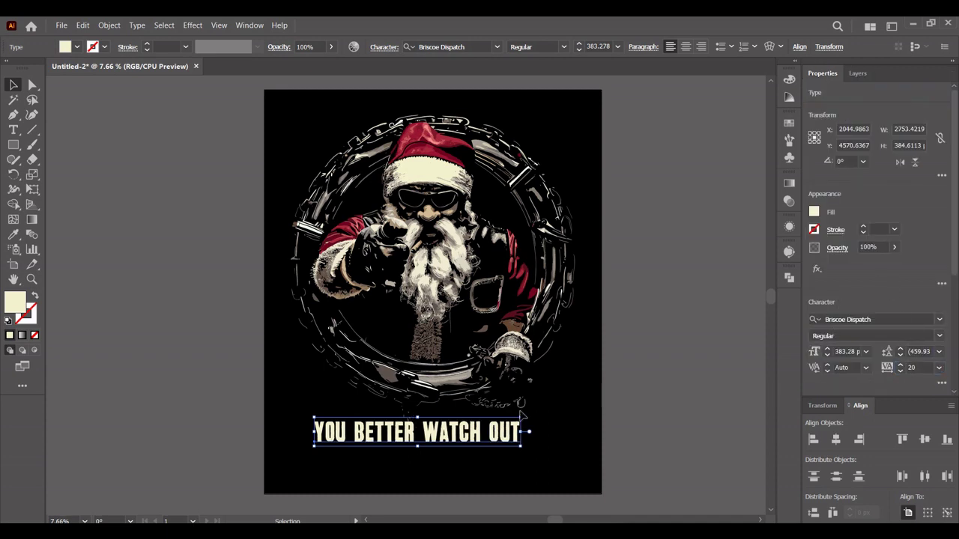
# Step: Outline the headline, centre it horizontally, widen it to ~3050 px and lower it slightly
pyautogui.rightClick(457, 446)
pyautogui.click(524, 247)
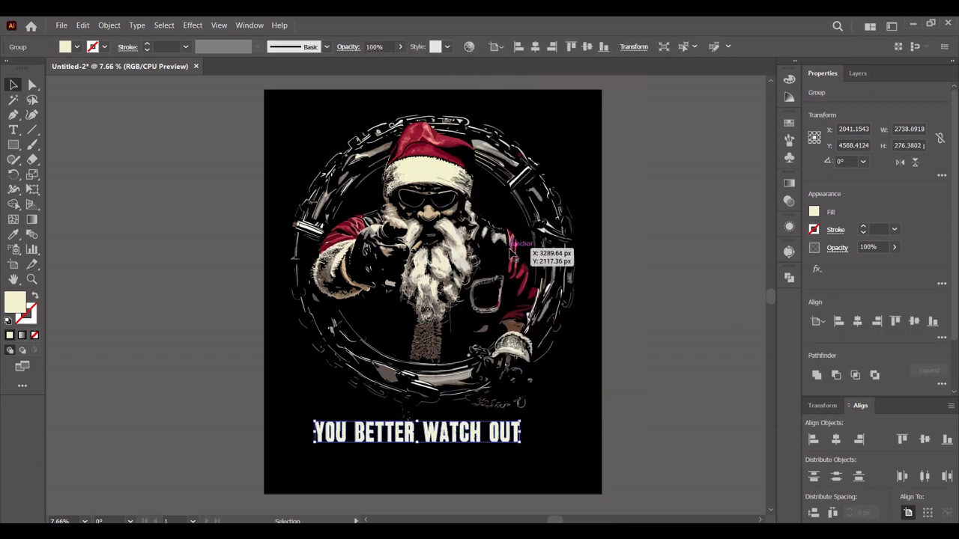
pyautogui.click(535, 46)
pyautogui.moveTo(536, 433); pyautogui.dragTo(548, 433)
pyautogui.moveTo(471, 437); pyautogui.dragTo(470, 442)
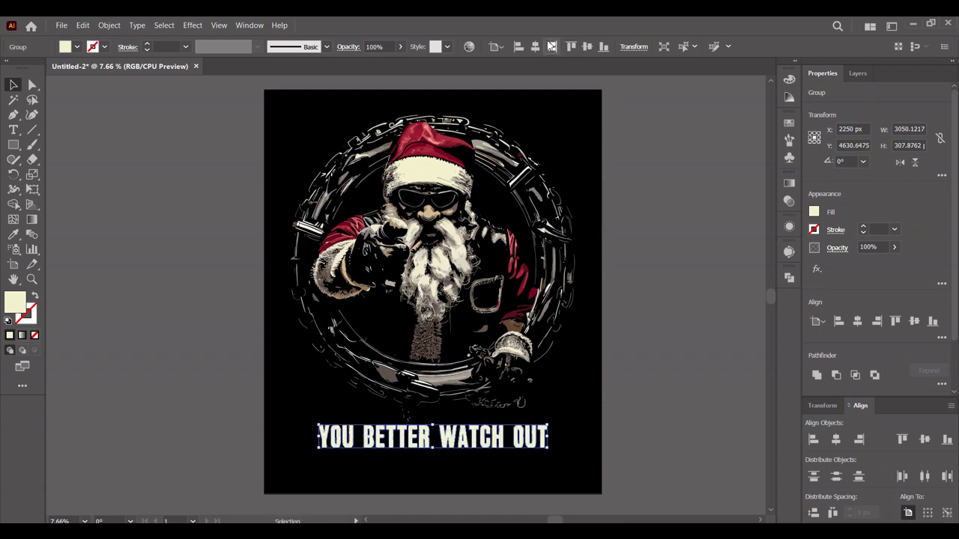
# Step: Fill the outlined headline with a grey-beige sampled from the Santa artwork, then deselect
pyautogui.scroll(2, 449, 448)
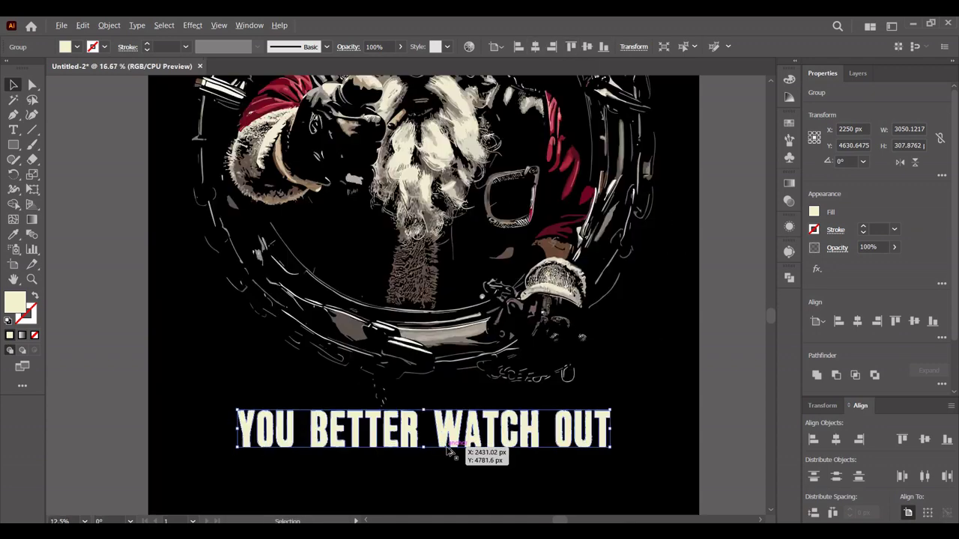
pyautogui.scroll(2, 449, 448)
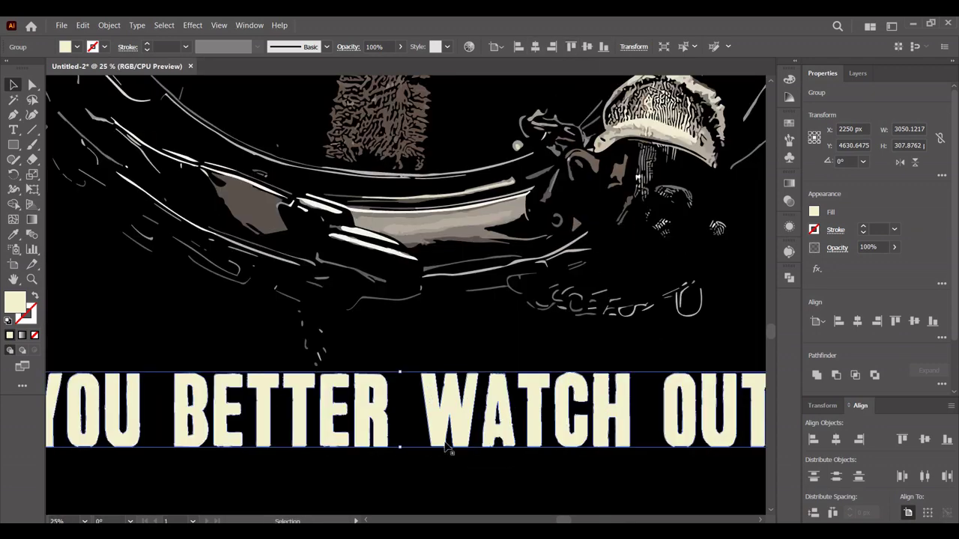
pyautogui.click(13, 234)
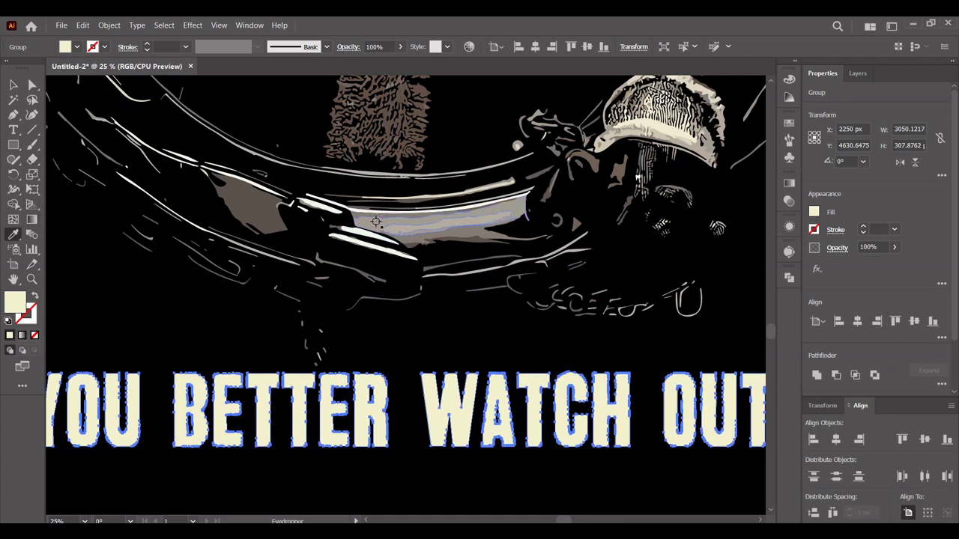
pyautogui.click(370, 223)
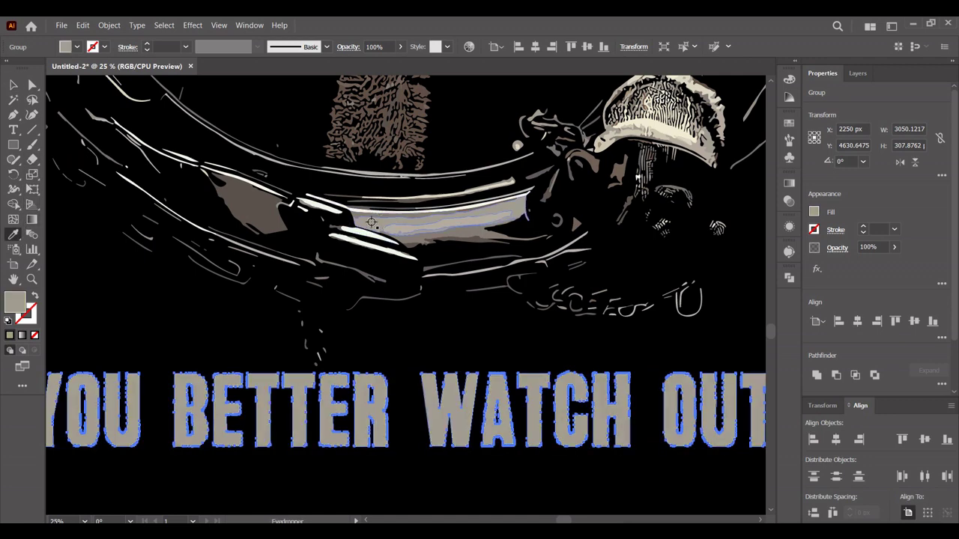
pyautogui.press('v')
pyautogui.click(172, 337)
# Step: Bring the whole artboard into view and scale the headline group up slightly
pyautogui.scroll(-1, 182, 332)
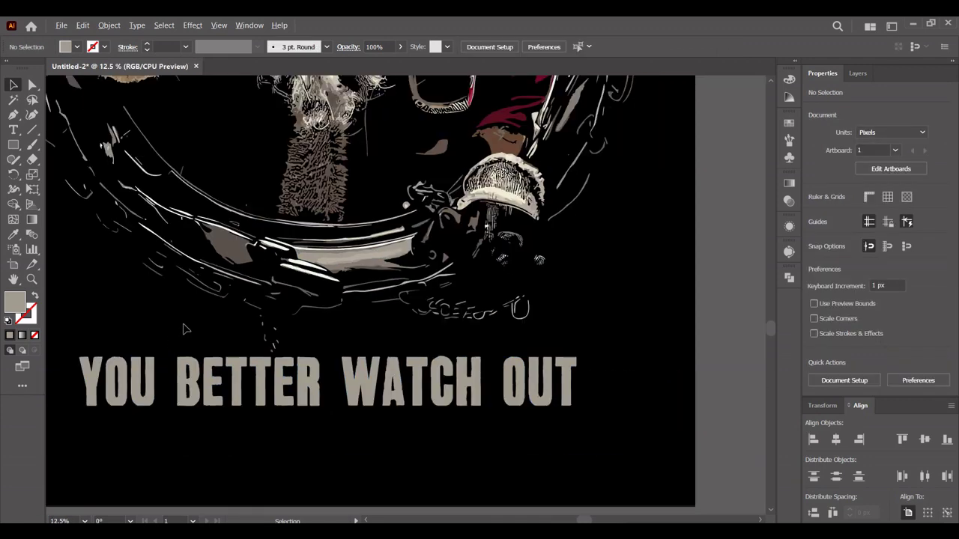
pyautogui.scroll(-2, 182, 332)
pyautogui.scroll(-1, 182, 331)
pyautogui.moveTo(358, 289)
pyautogui.mouseDown()
pyautogui.moveTo(498, 334)
pyautogui.moveTo(531, 396)
pyautogui.mouseUp()
pyautogui.scroll(1, 500, 335)
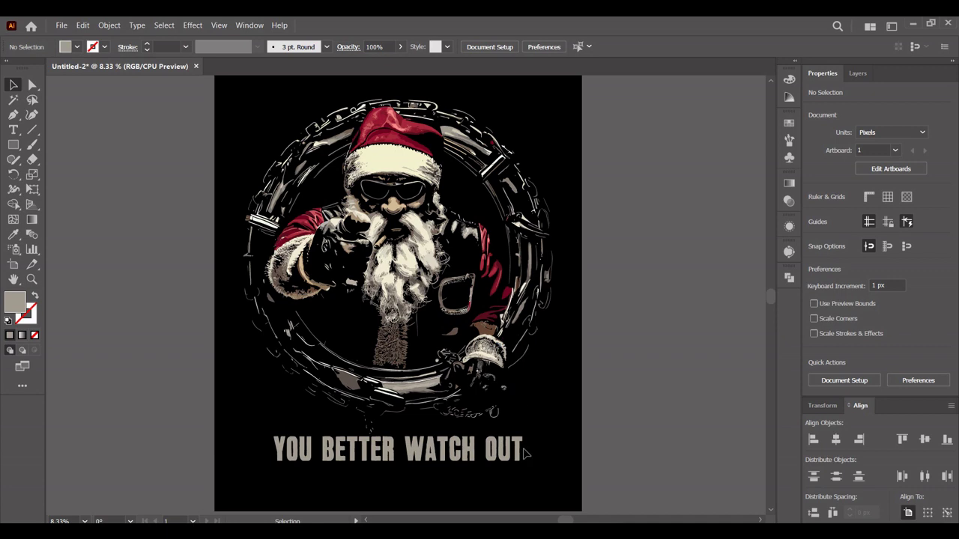
pyautogui.click(516, 451)
pyautogui.moveTo(527, 450); pyautogui.dragTo(378, 221)
# Step: Group the Santa artwork with the headline and centre the group vertically on the artboard
pyautogui.click(556, 437)
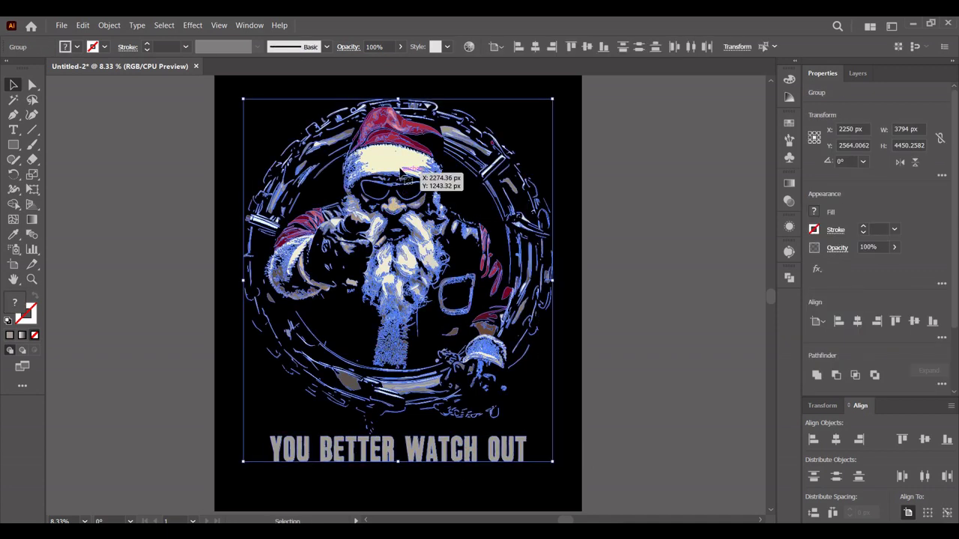
pyautogui.rightClick(409, 161)
pyautogui.click(434, 324)
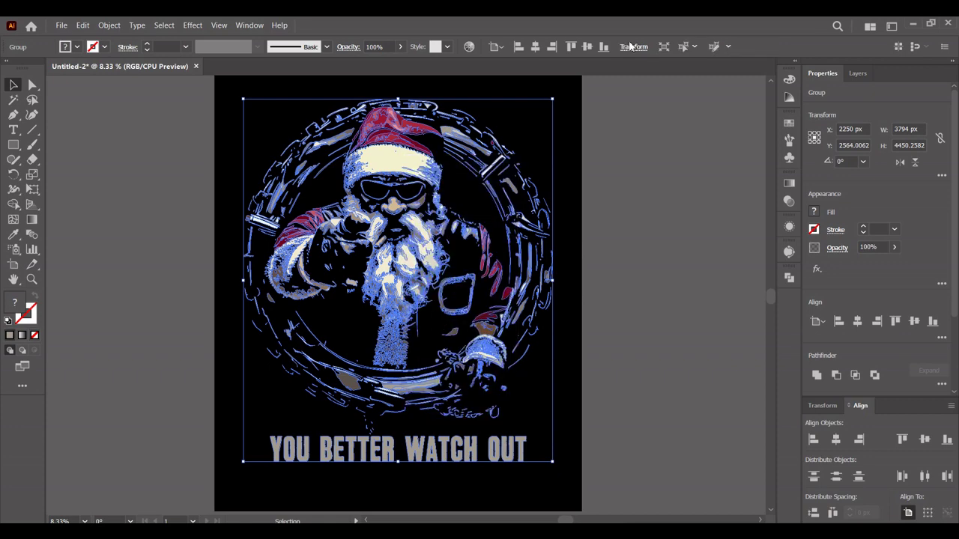
pyautogui.click(587, 47)
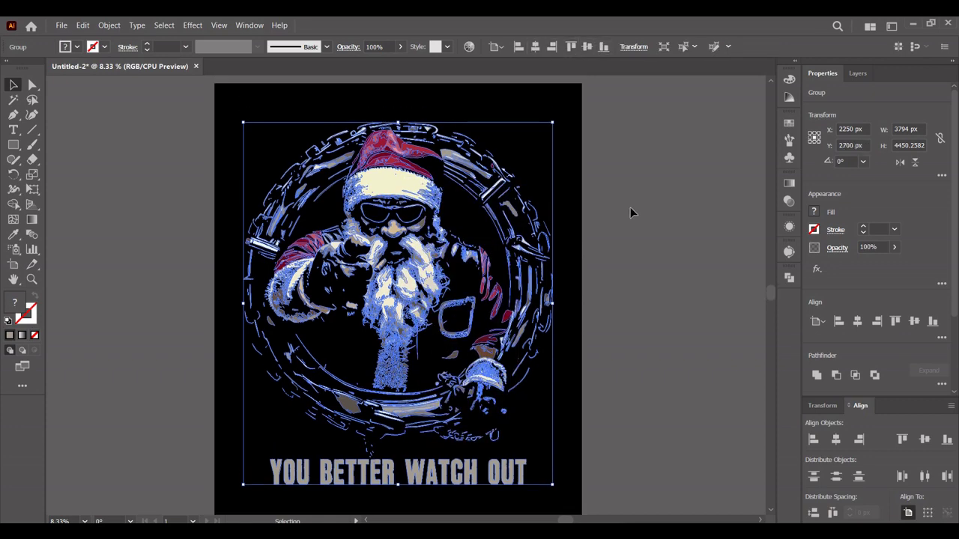
pyautogui.click(631, 210)
# Step: Nudge the Santa artwork slightly lower and deselect it
pyautogui.click(389, 173)
pyautogui.moveTo(400, 119); pyautogui.dragTo(400, 125)
pyautogui.click(641, 169)
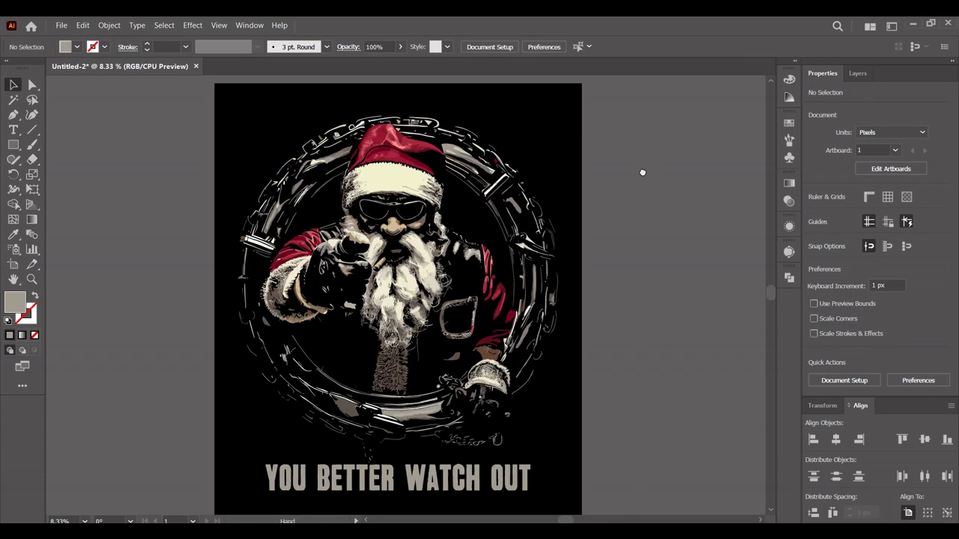
# Step: Export the design as a transparent 4500×5400 PNG-24 with the black background temporarily hidden
pyautogui.click(857, 72)
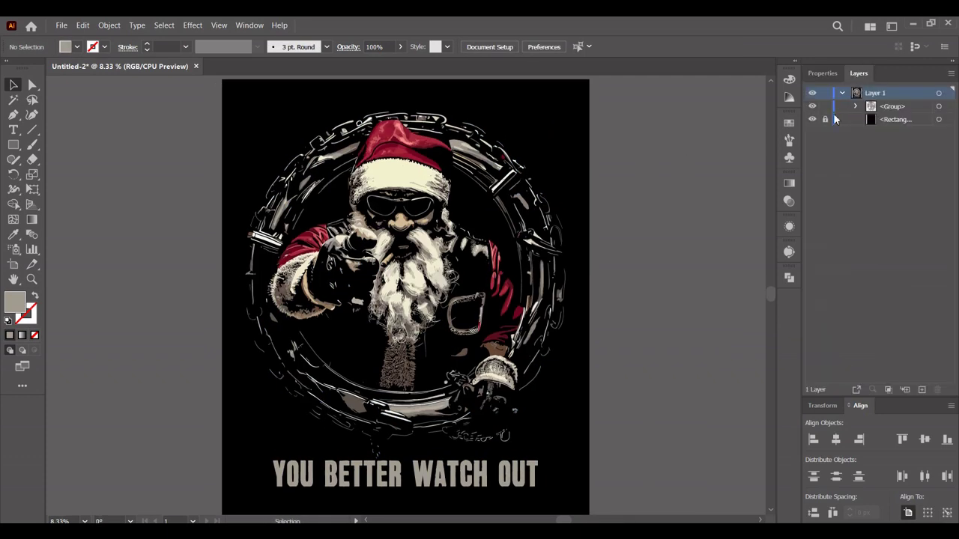
pyautogui.click(813, 120)
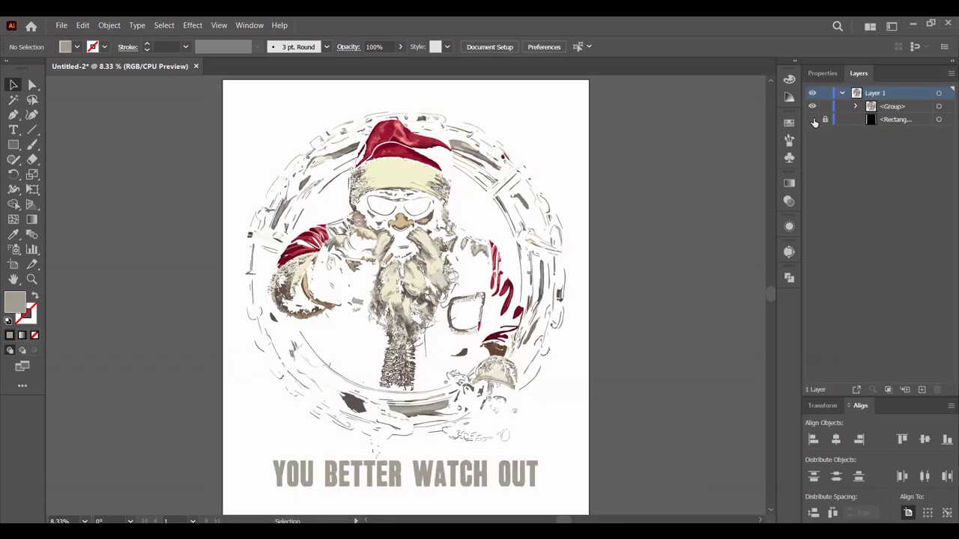
pyautogui.click(67, 25)
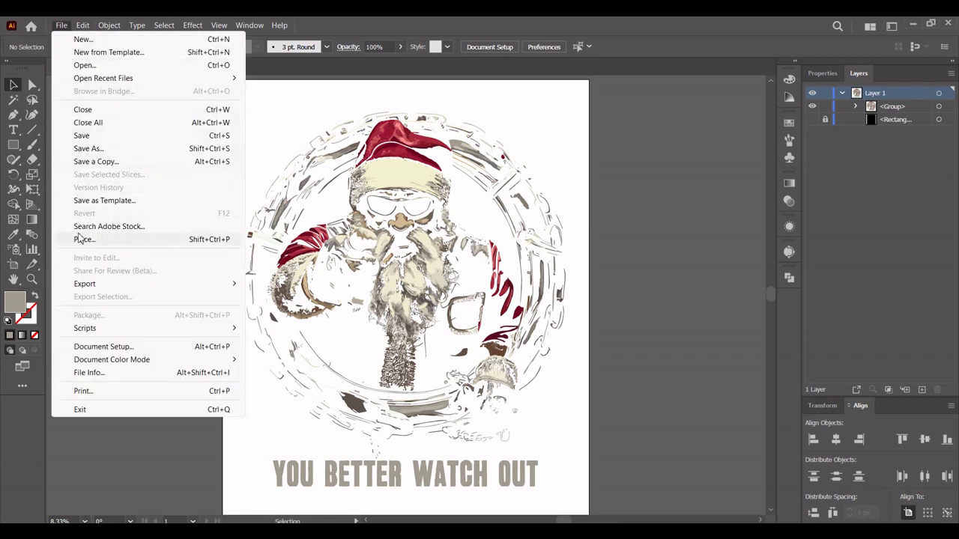
pyautogui.moveTo(84, 284)
pyautogui.click(337, 309)
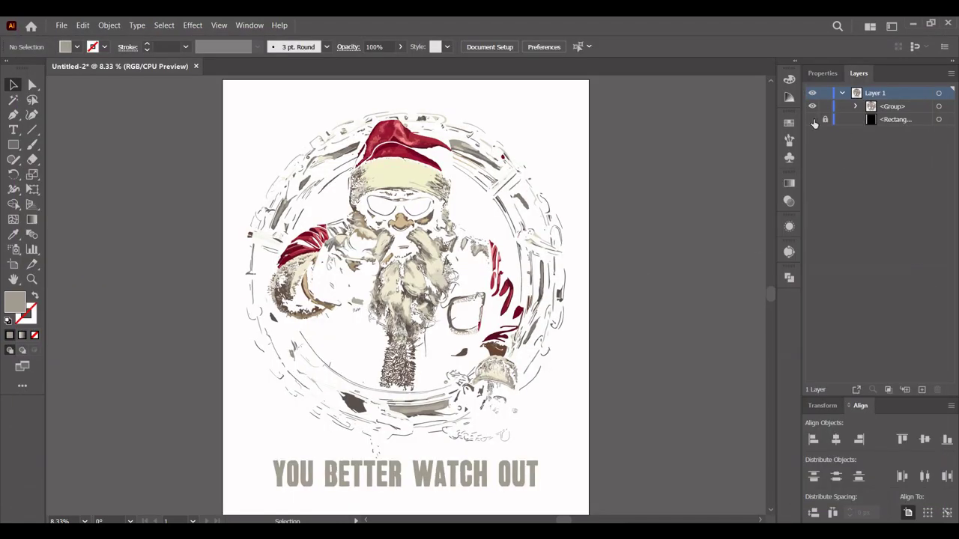
pyautogui.click(812, 120)
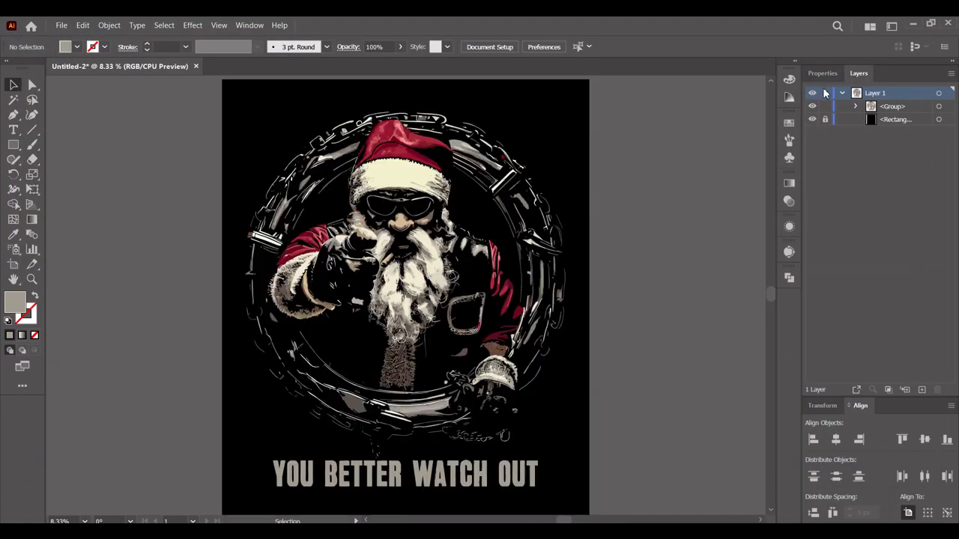
pyautogui.click(823, 74)
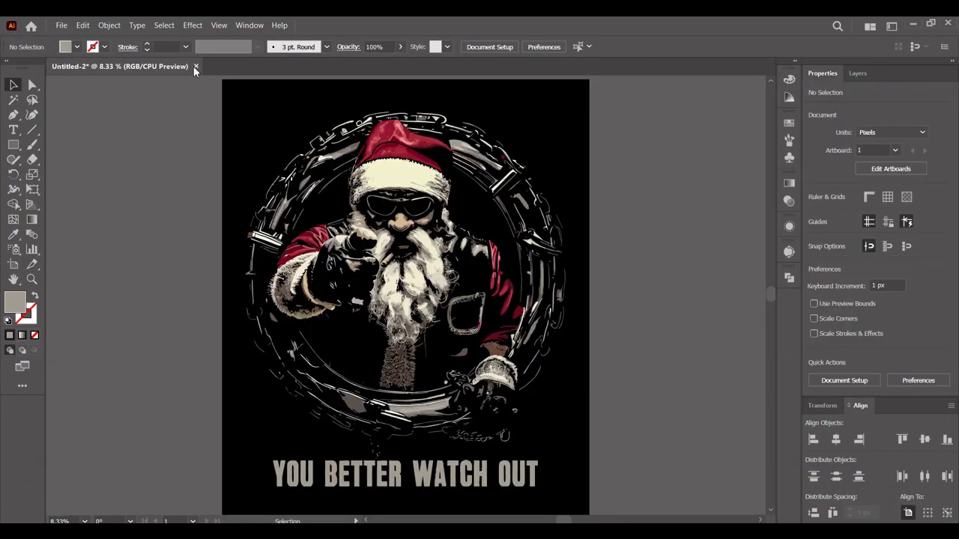
# Step: Zoom in and out to inspect the Santa design on the black t-shirt mockup
pyautogui.scroll(5, 447, 324)
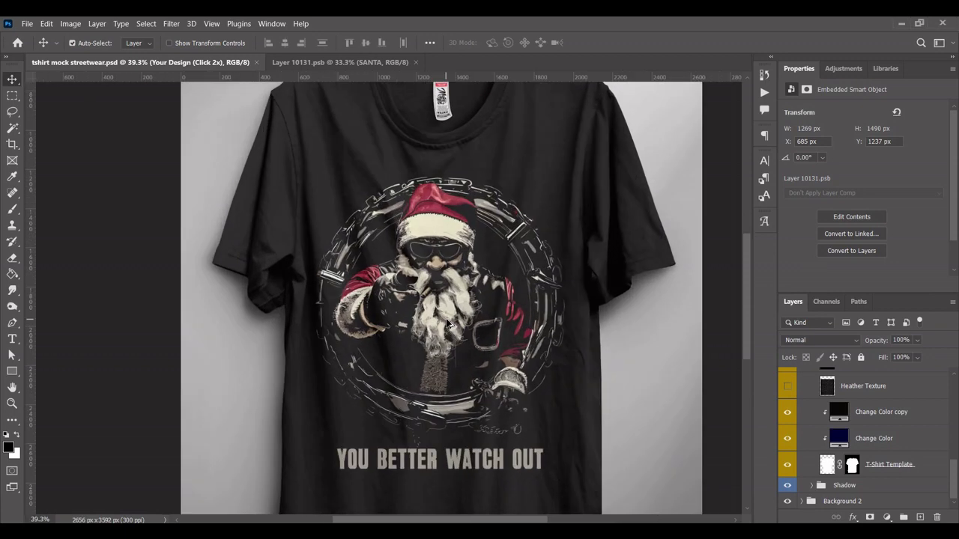
pyautogui.scroll(-2, 455, 335)
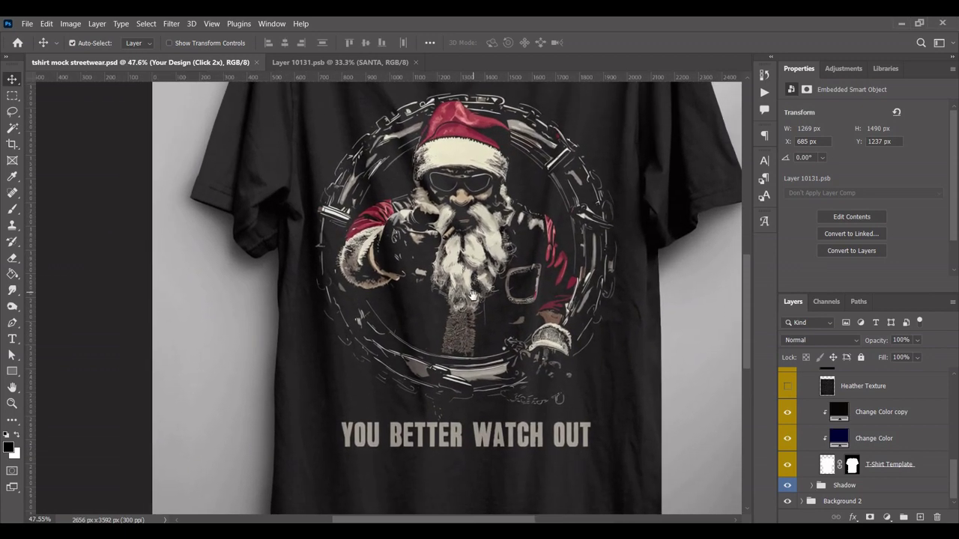
pyautogui.scroll(-2, 466, 326)
pyautogui.scroll(-2, 466, 326)
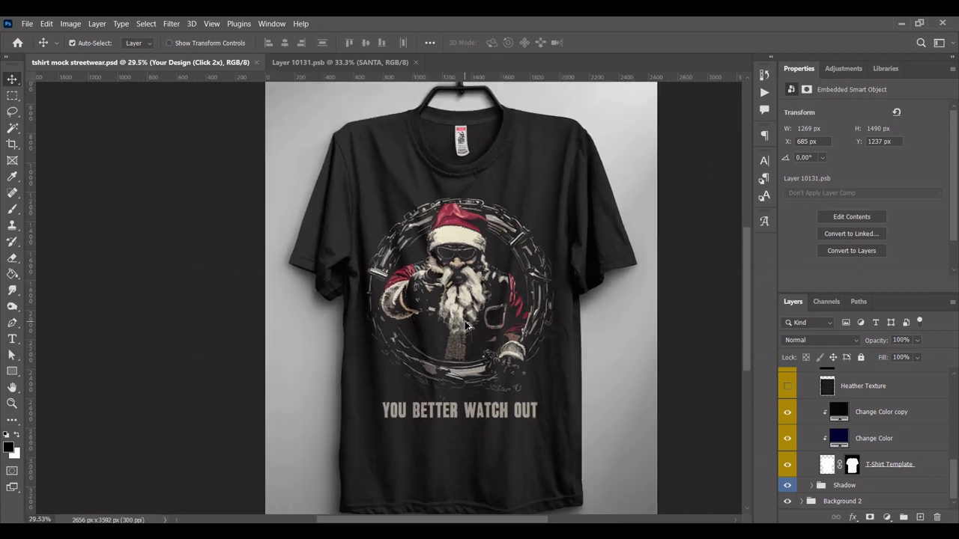
pyautogui.scroll(-1, 466, 327)
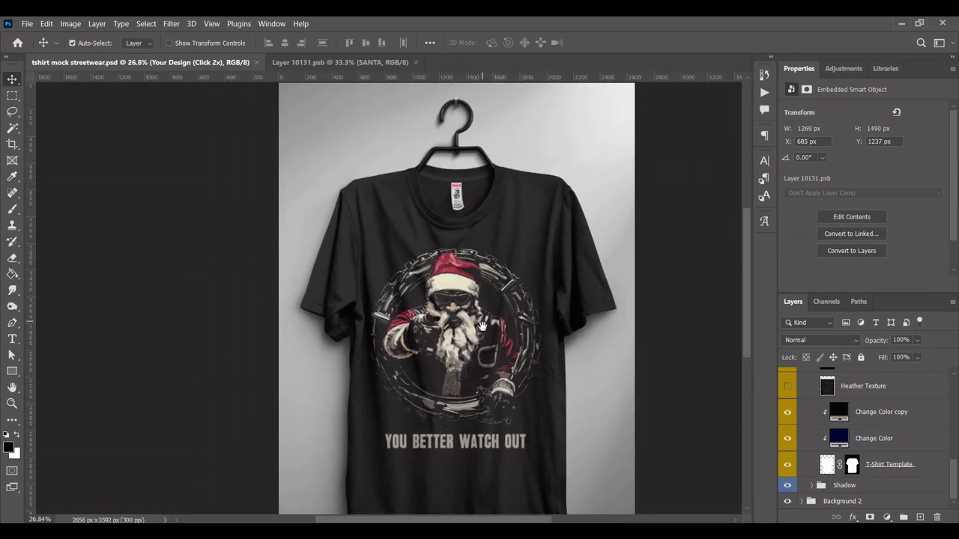
pyautogui.scroll(1, 479, 307)
pyautogui.scroll(2, 493, 298)
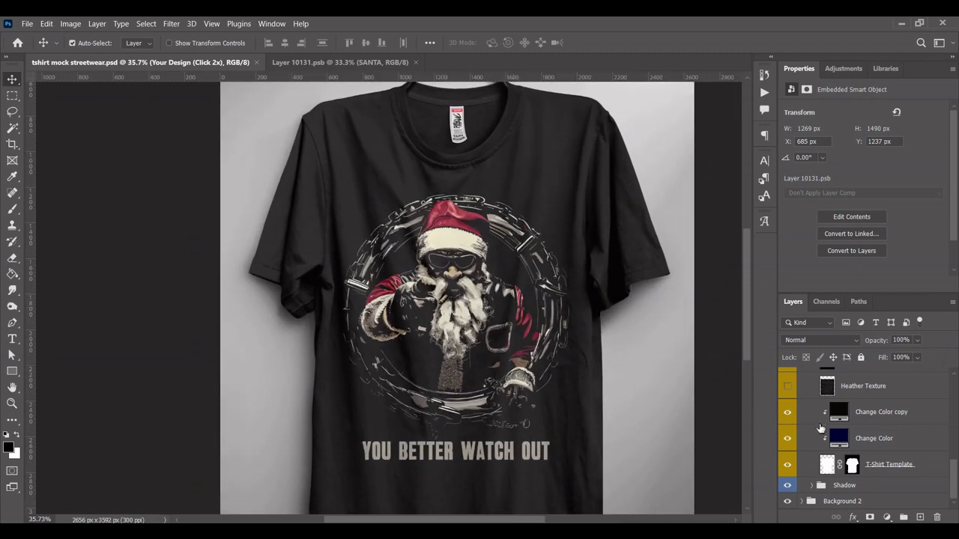
# Step: Hide the 'Change Color copy' layer to preview the design on a navy shirt
pyautogui.click(788, 413)
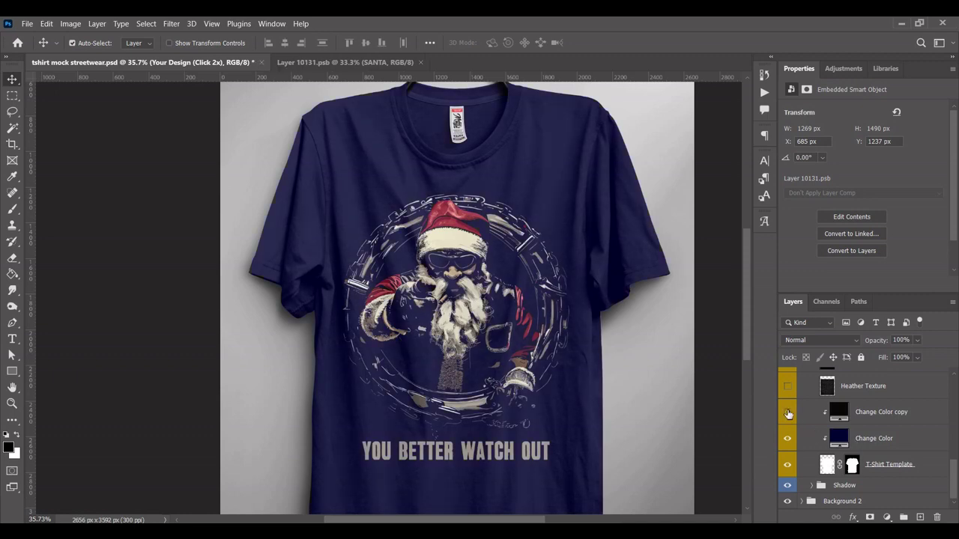
pyautogui.scroll(-2, 702, 404)
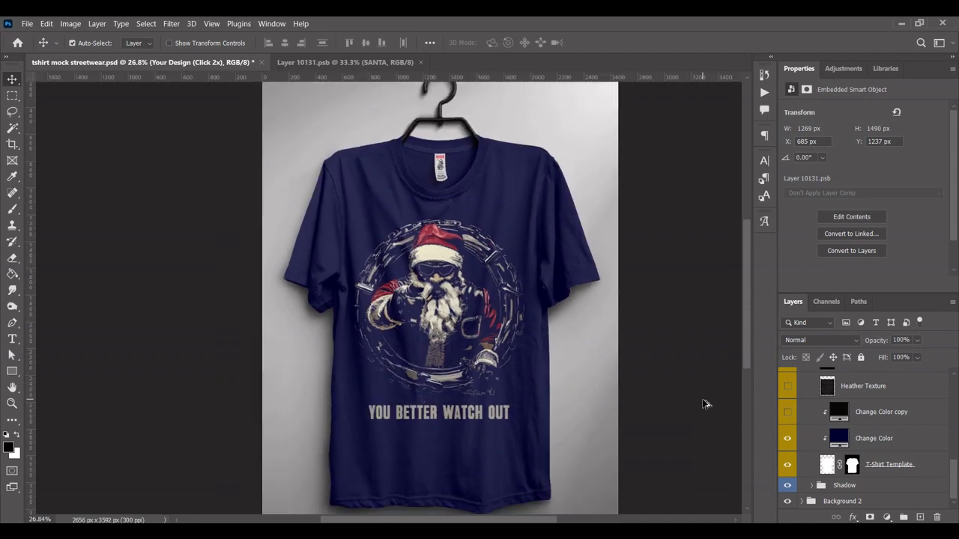
pyautogui.scroll(1, 465, 330)
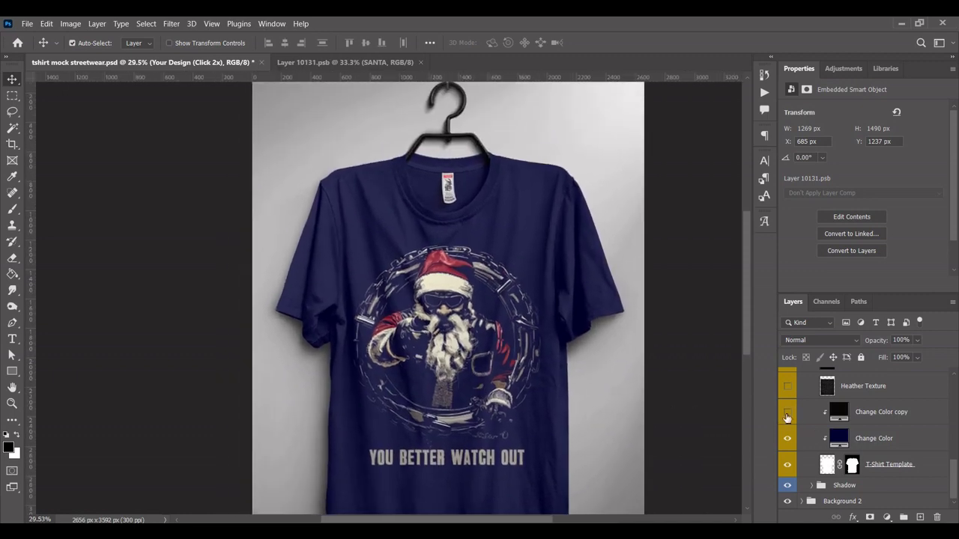
pyautogui.scroll(1, 586, 413)
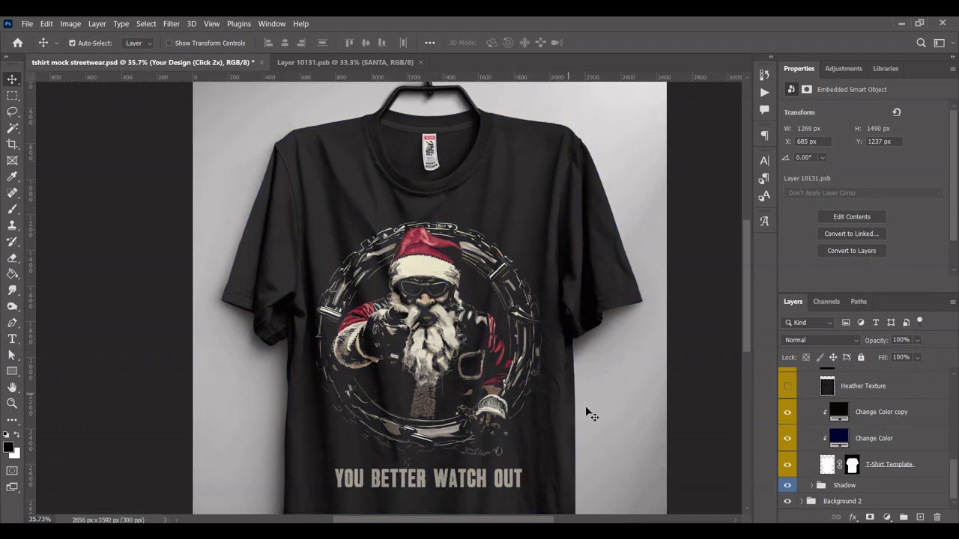
pyautogui.scroll(1, 619, 347)
pyautogui.scroll(1, 628, 339)
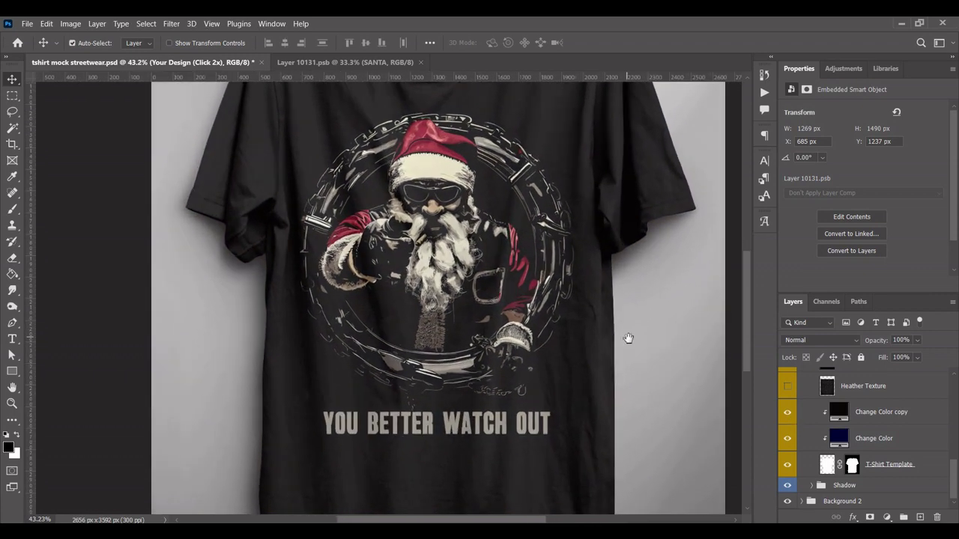
pyautogui.moveTo(627, 339); pyautogui.dragTo(647, 368)
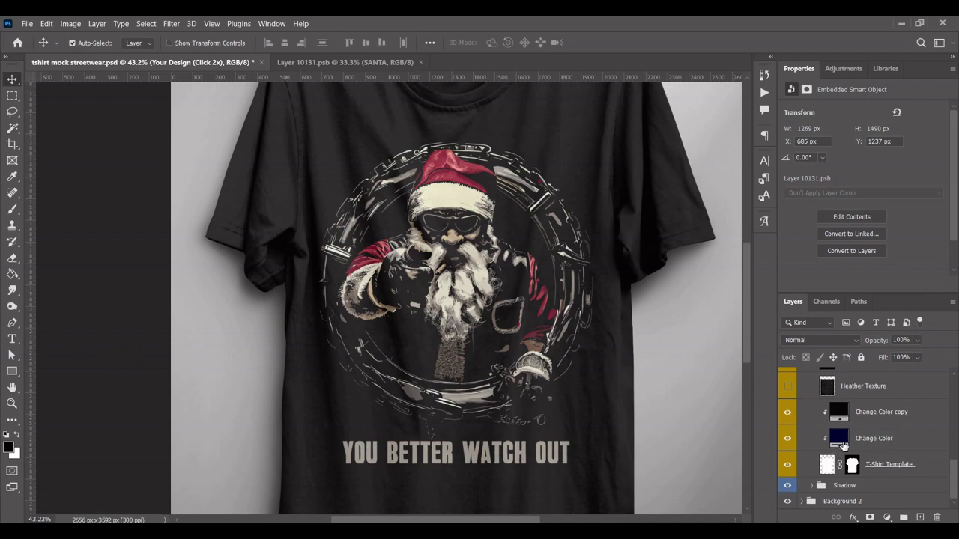